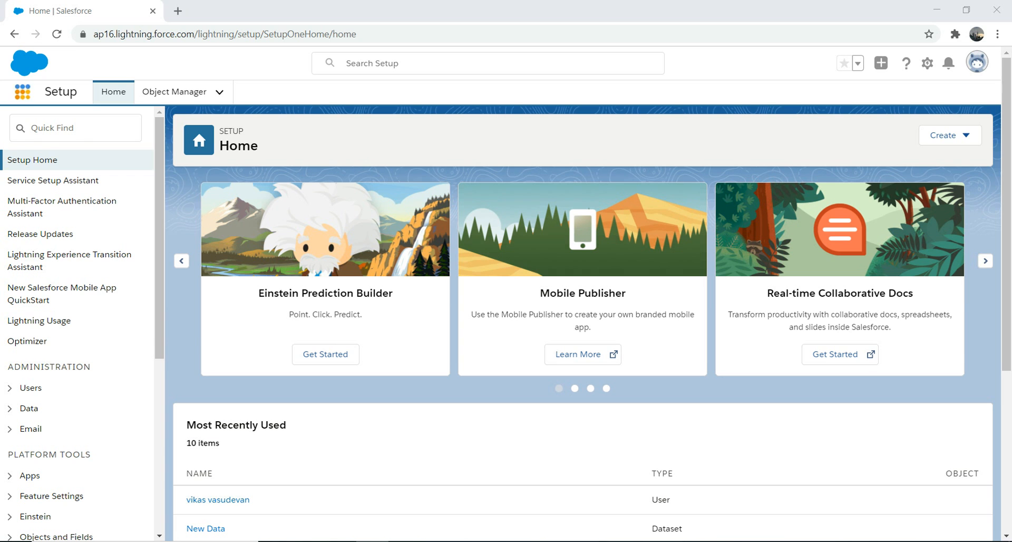
Open Analytics Studio and start a new dataset that uses Salesforce data as its source.
{"action": "left_click", "coordinate": [22, 92]}
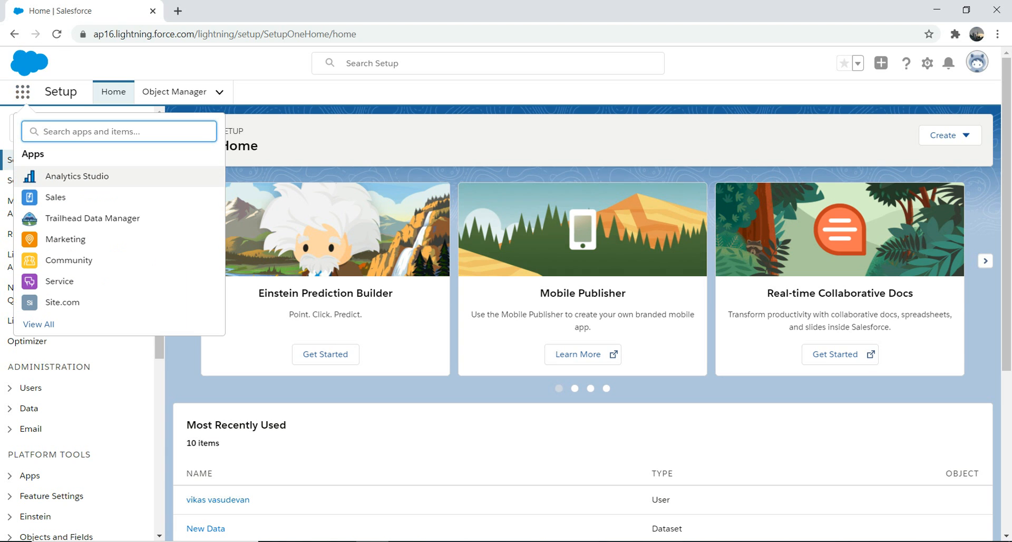
{"action": "left_click", "coordinate": [77, 177]}
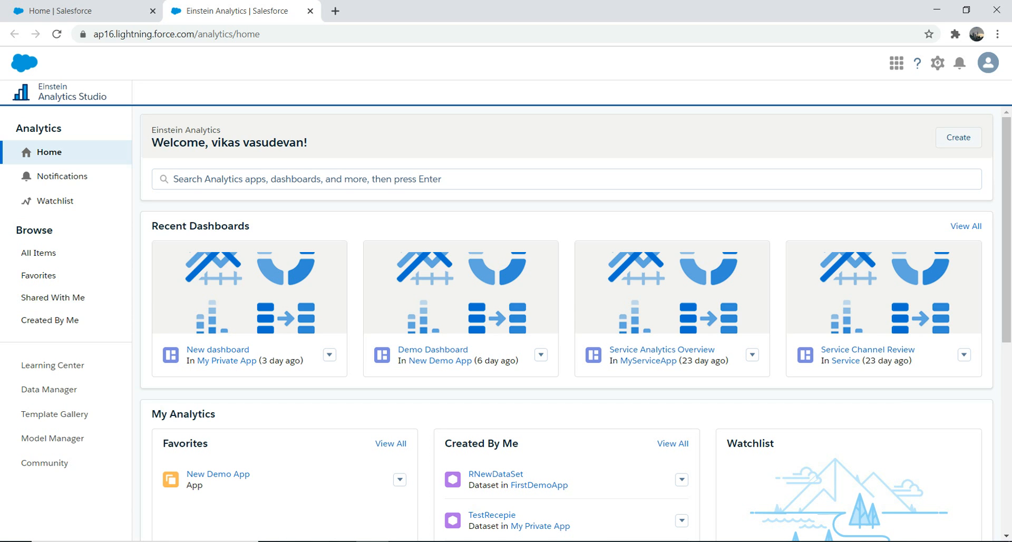
{"action": "left_click", "coordinate": [958, 137]}
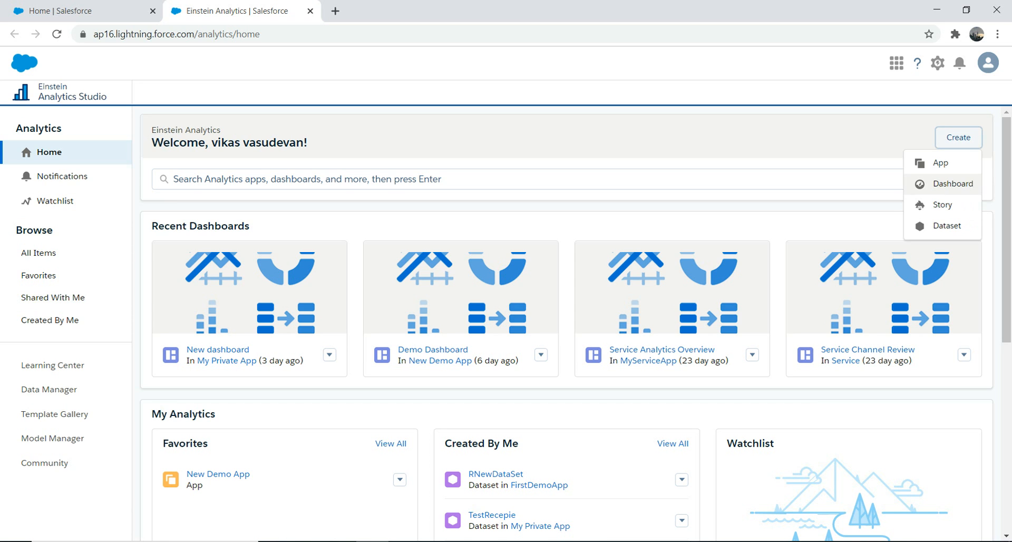
{"action": "left_click", "coordinate": [944, 225]}
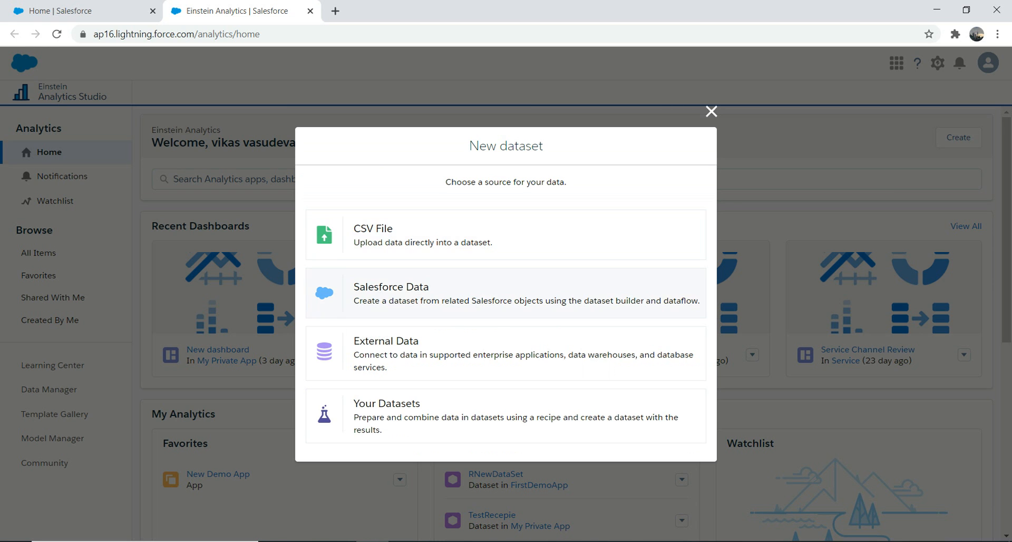
{"action": "left_click", "coordinate": [506, 293]}
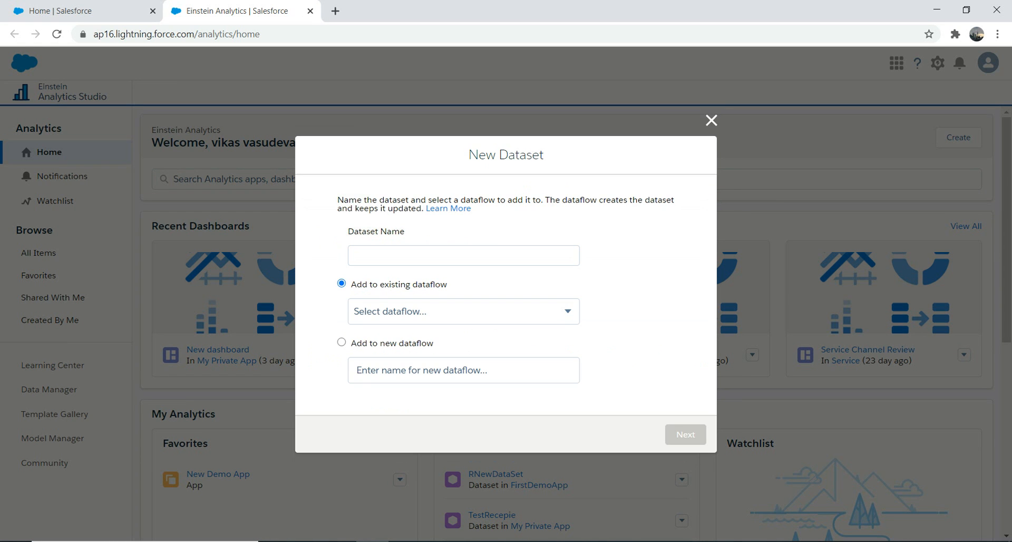
Try to create the dataset OppData in a new dataflow named Demo111.
{"action": "left_click", "coordinate": [464, 255]}
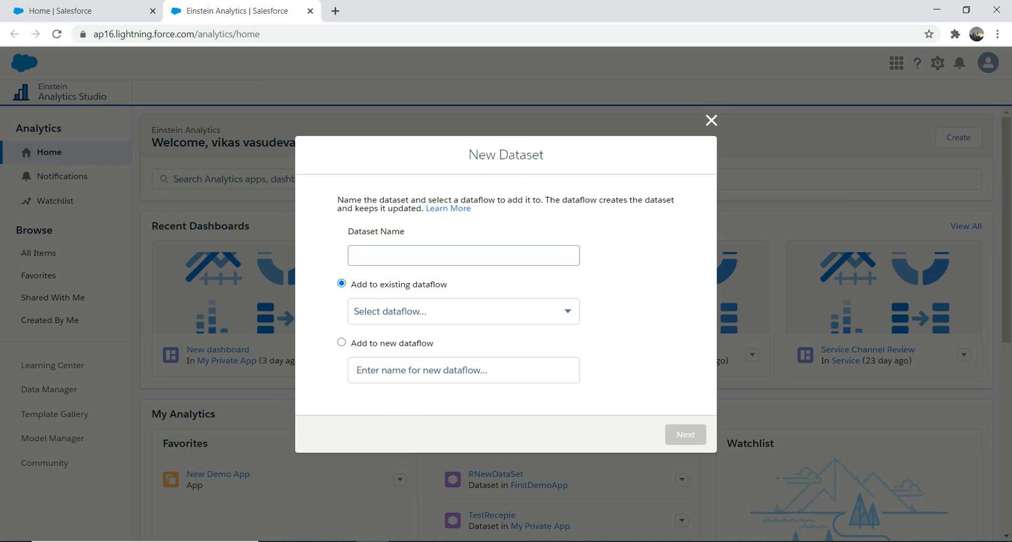
{"action": "type", "text": "R"}
{"action": "key", "text": "BackSpace"}
{"action": "type", "text": "OppData"}
{"action": "key", "text": "Tab"}
{"action": "left_click", "coordinate": [341, 343]}
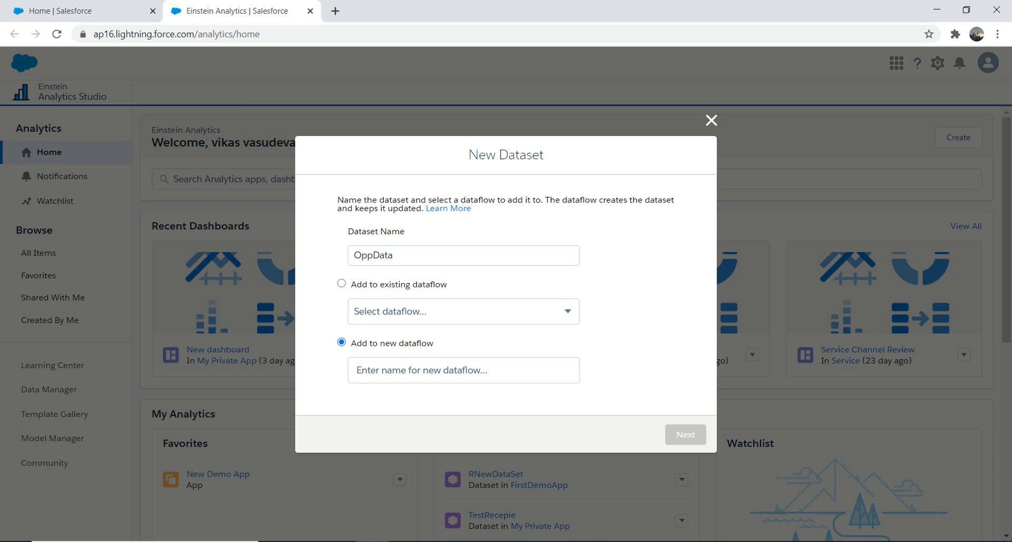
{"action": "left_click", "coordinate": [356, 370]}
{"action": "type", "text": "Demo111"}
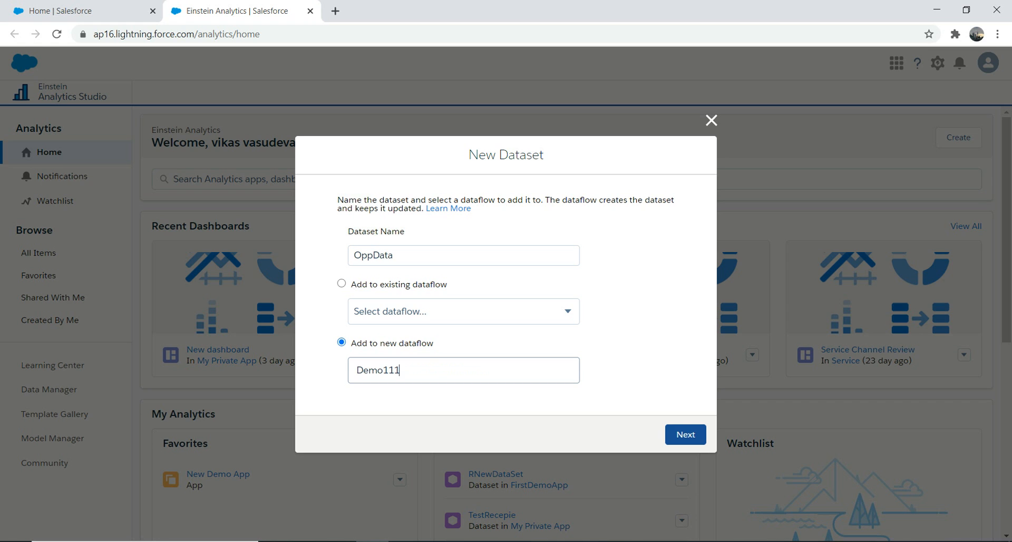
{"action": "left_click", "coordinate": [685, 434]}
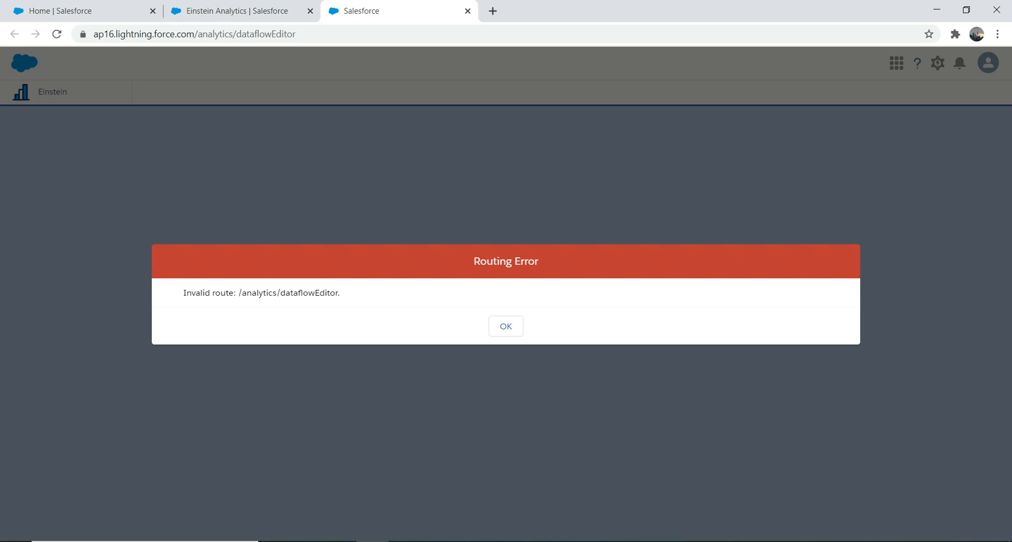
Dismiss the routing and application errors and return to the original Analytics Studio home page.
{"action": "left_click", "coordinate": [506, 326]}
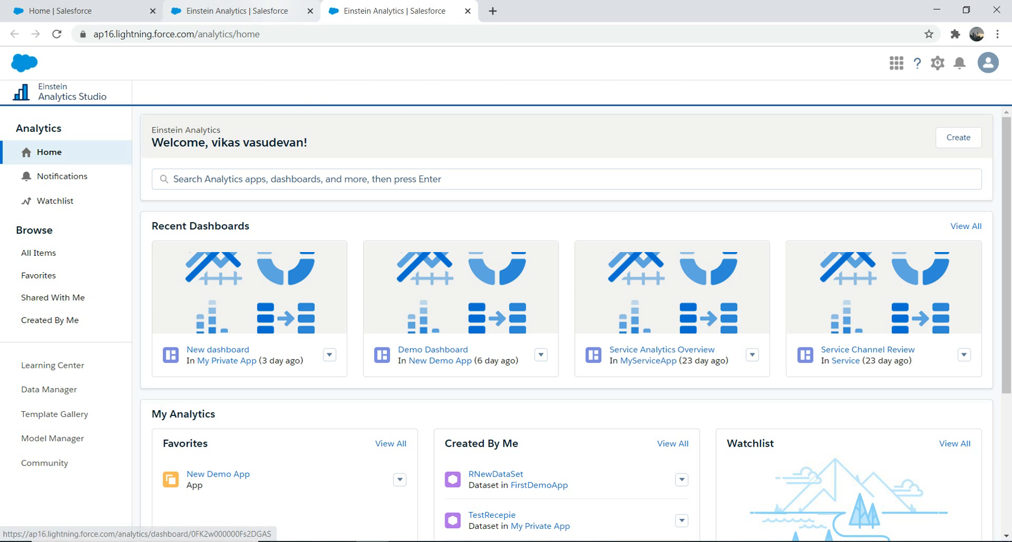
{"action": "left_click", "coordinate": [237, 10]}
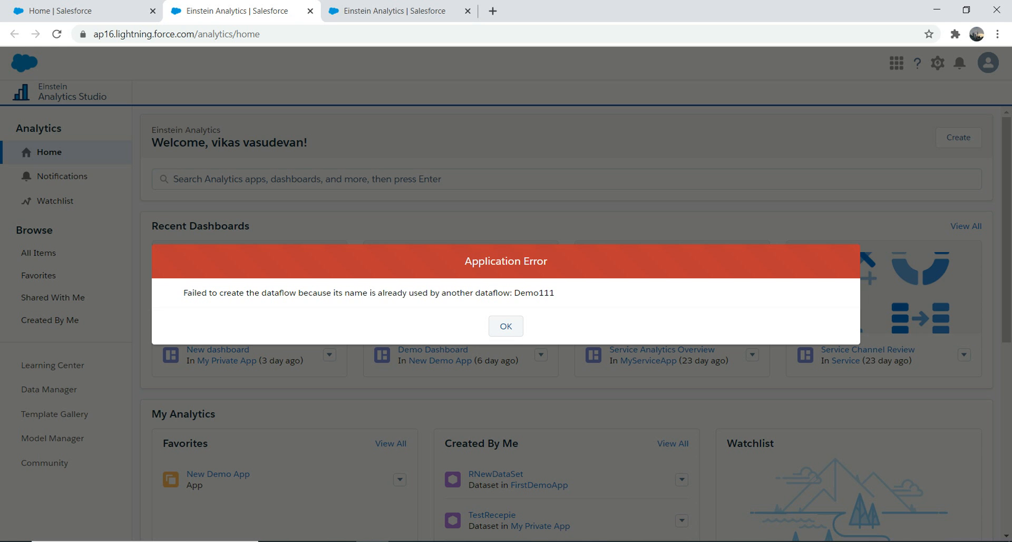
{"action": "left_click", "coordinate": [505, 326]}
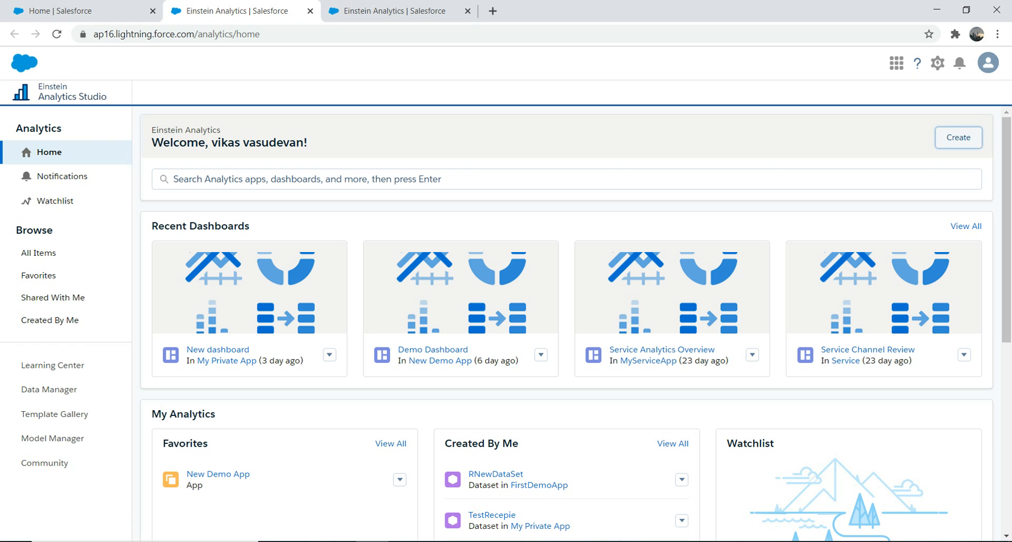
Start another new dataset from Salesforce data and name it Opp12.
{"action": "left_click", "coordinate": [958, 137]}
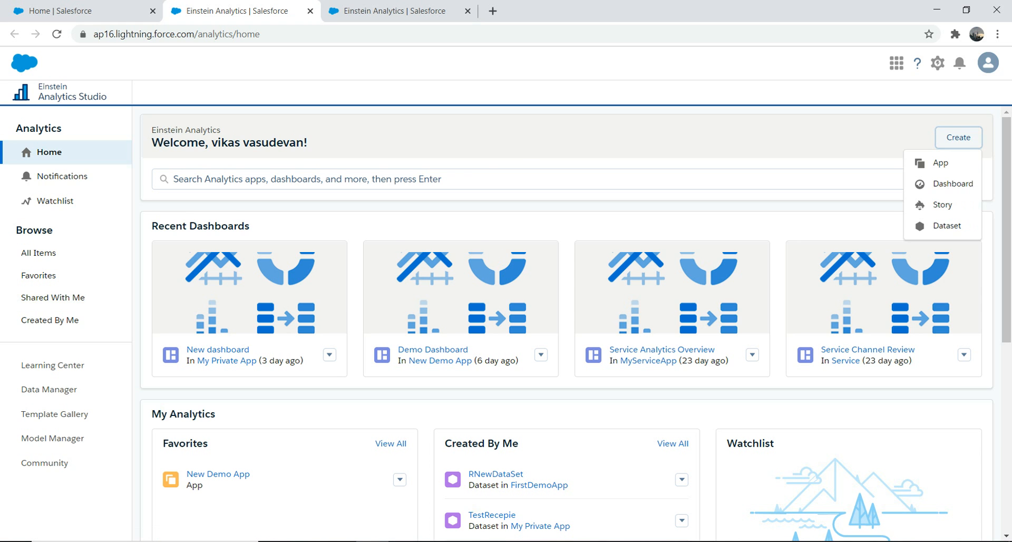
{"action": "left_click", "coordinate": [946, 225]}
{"action": "left_click", "coordinate": [506, 293]}
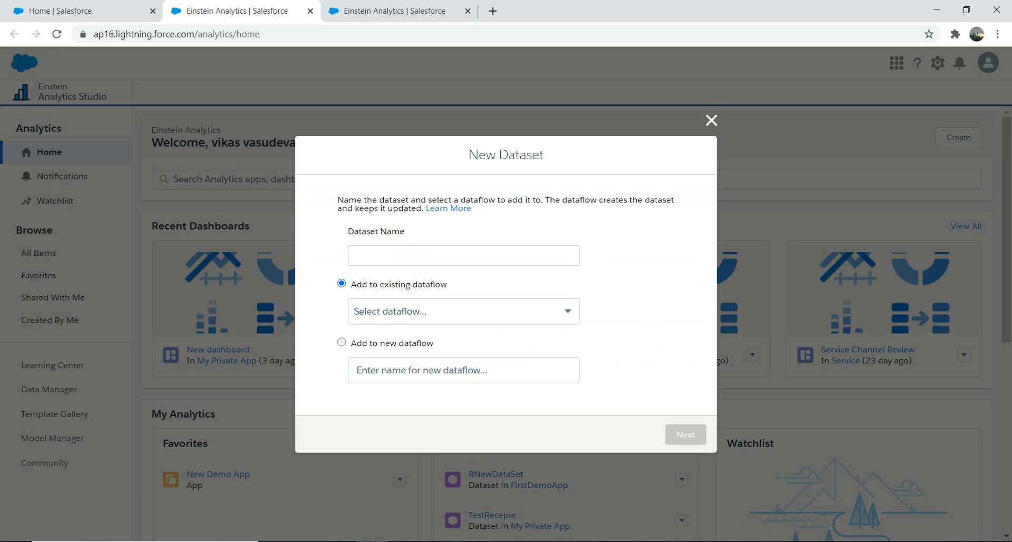
{"action": "type", "text": "C"}
{"action": "type", "text": "pp"}
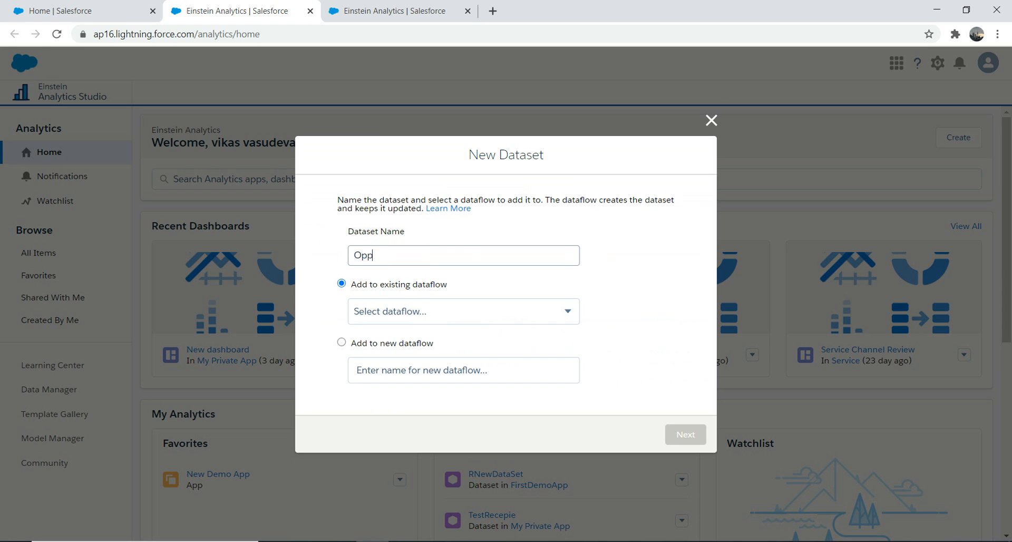
{"action": "type", "text": "12"}
{"action": "key", "text": "Tab"}
{"action": "key", "text": "Tab"}
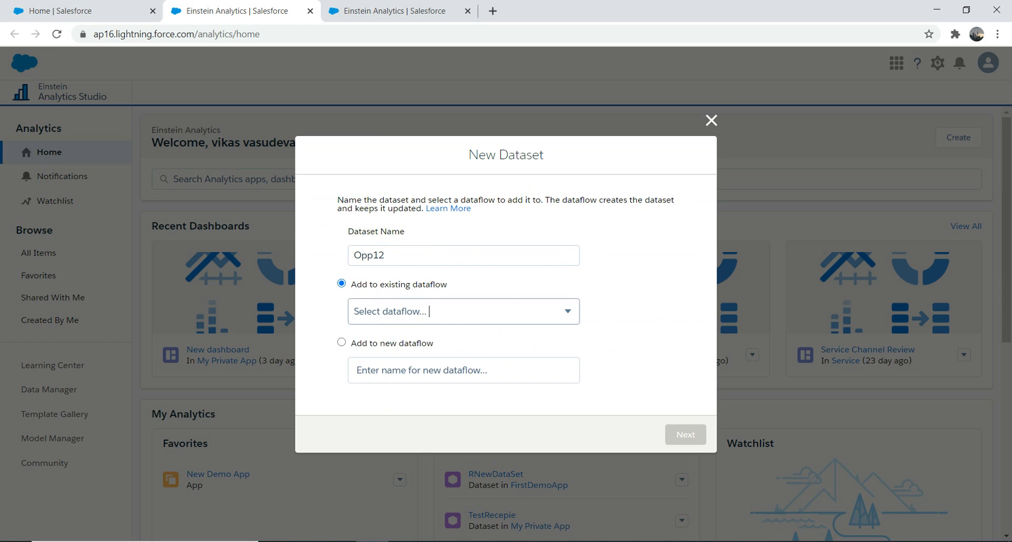
Add the dataset to a new dataflow named Demo8888 and proceed to the object selection.
{"action": "left_click", "coordinate": [342, 342]}
{"action": "left_click", "coordinate": [401, 370]}
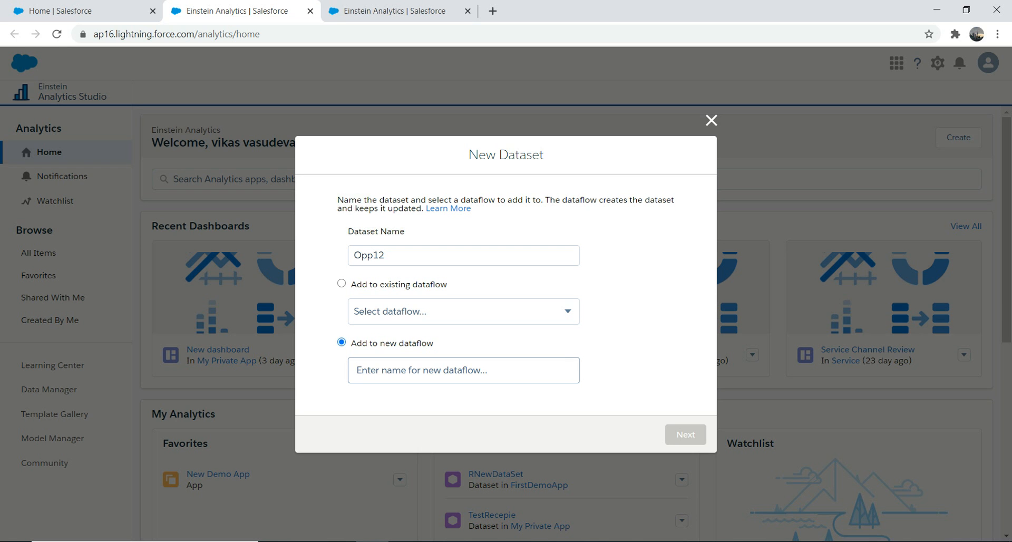
{"action": "type", "text": "Demo8888"}
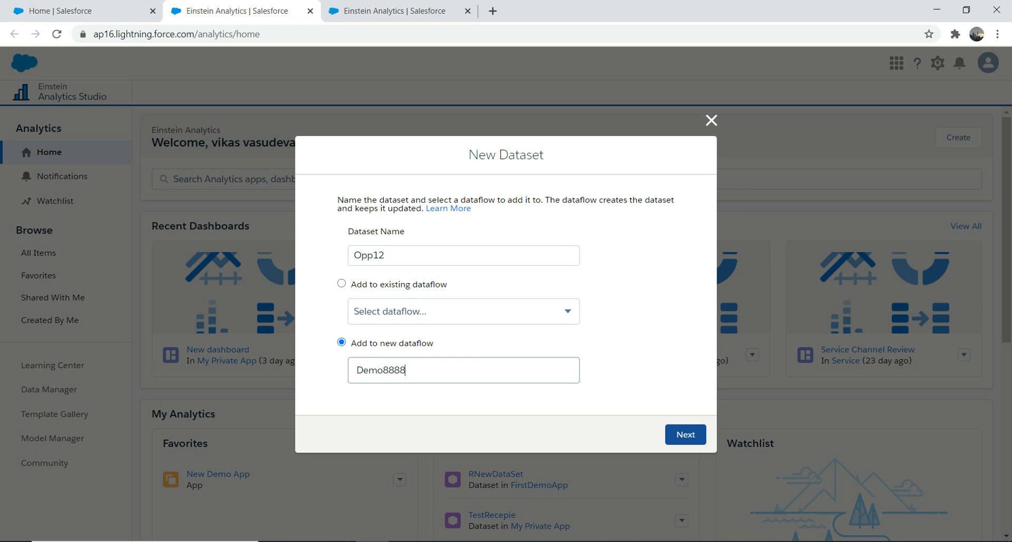
{"action": "left_click", "coordinate": [686, 433]}
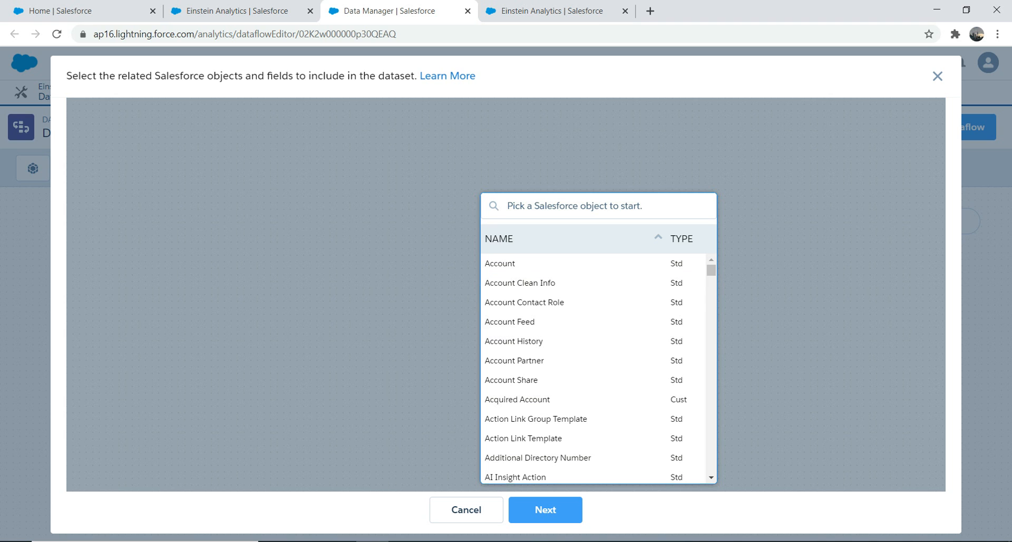
Find the standard Opportunity object and pick it as the dataset's root object.
{"action": "left_click", "coordinate": [598, 206]}
{"action": "type", "text": "opp"}
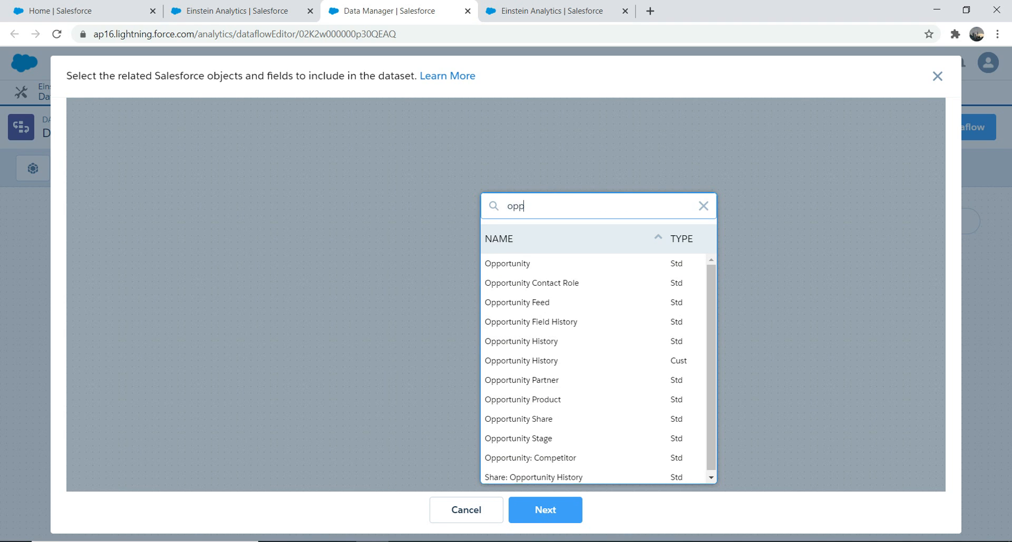
{"action": "left_click", "coordinate": [508, 264]}
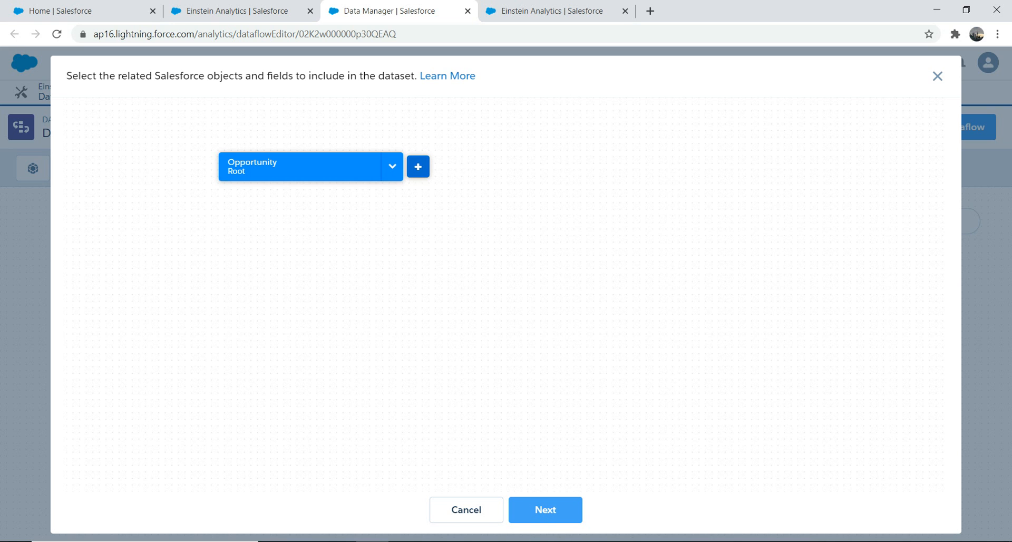
Include the Amount, Close Date, Deleted and Delivery/Installation Status fields from the Opportunity object.
{"action": "left_click", "coordinate": [418, 166]}
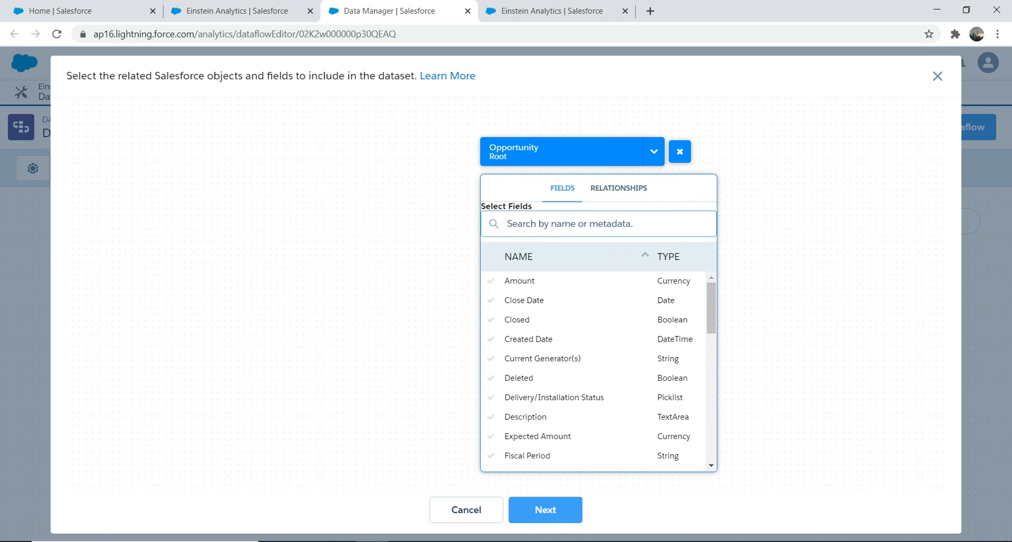
{"action": "left_click", "coordinate": [522, 300]}
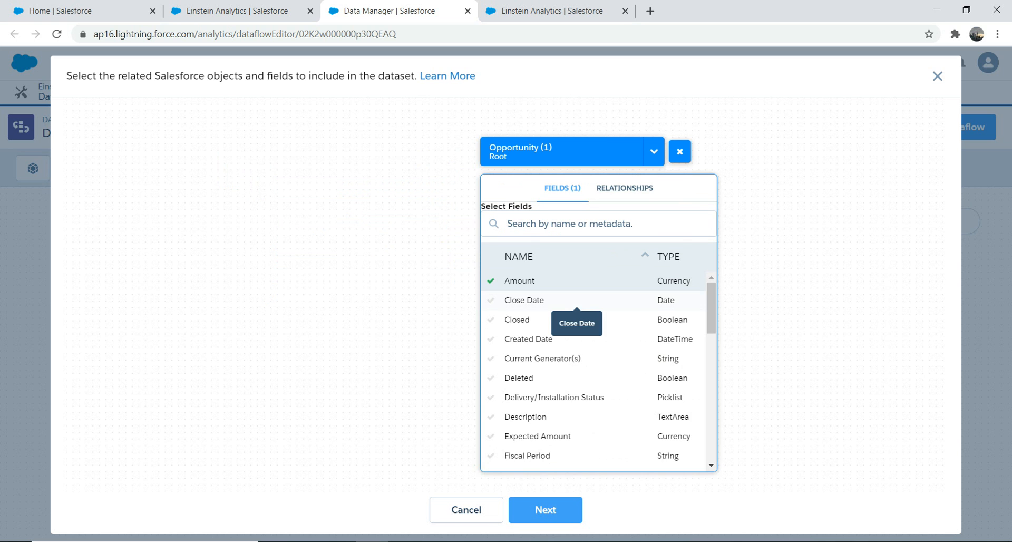
{"action": "left_click", "coordinate": [520, 300]}
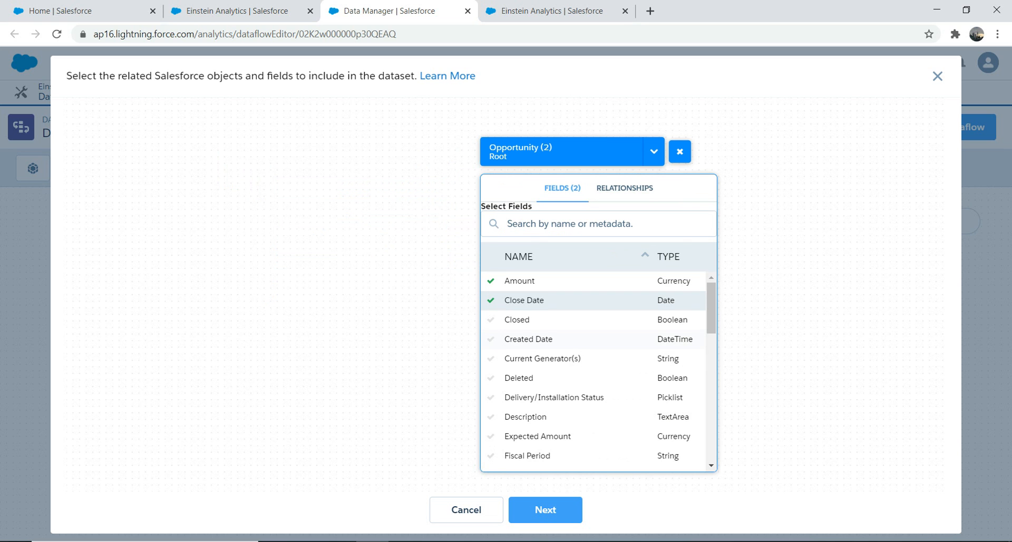
{"action": "left_click", "coordinate": [519, 378]}
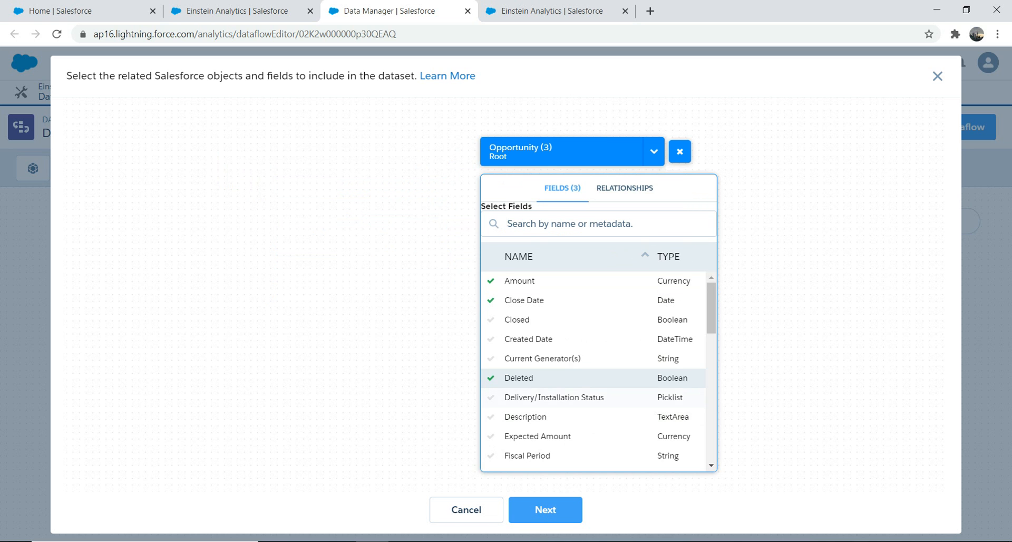
{"action": "left_click", "coordinate": [553, 397]}
Search the Opportunity fields for id and include the Opportunity ID field.
{"action": "scroll", "coordinate": [593, 369], "scroll_direction": "down", "scroll_amount": 5}
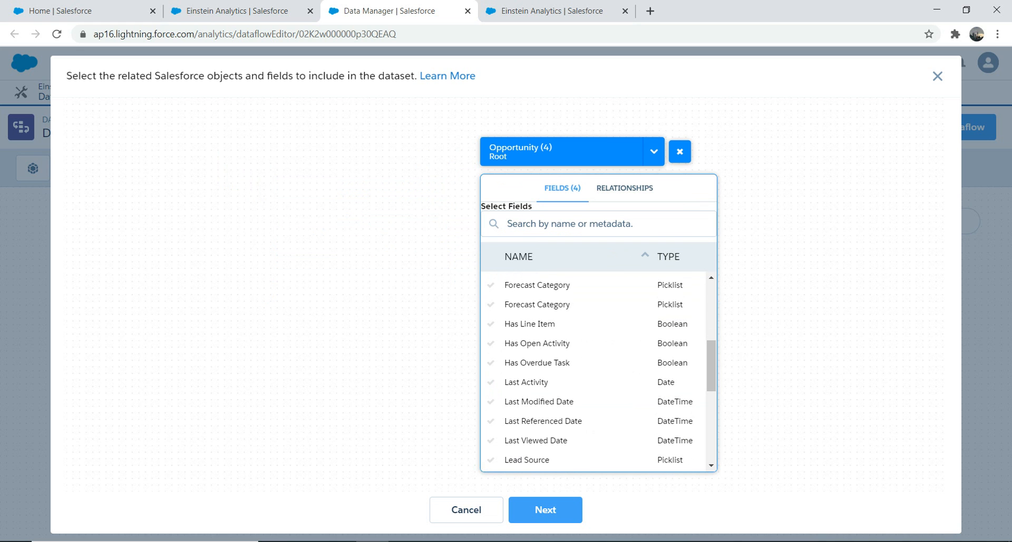
{"action": "left_click", "coordinate": [569, 223]}
{"action": "type", "text": "acc"}
{"action": "key", "text": "BackSpace"}
{"action": "key", "text": "BackSpace"}
{"action": "key", "text": "BackSpace"}
{"action": "type", "text": "id"}
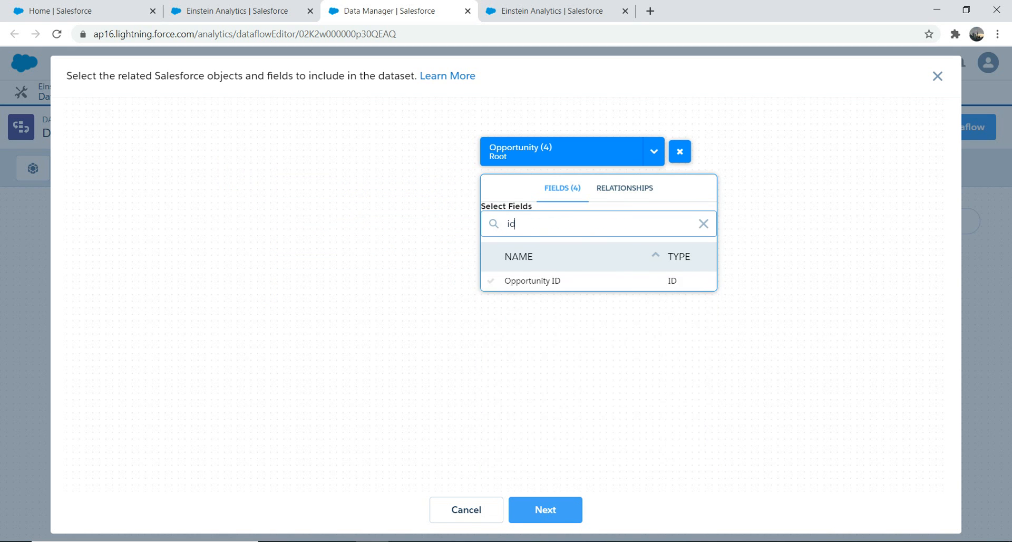
{"action": "left_click", "coordinate": [491, 280]}
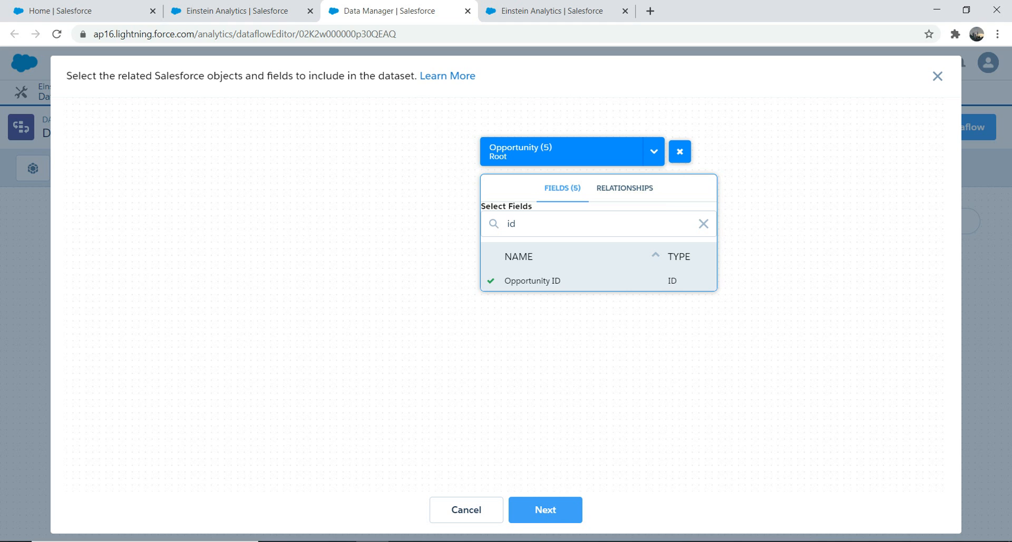
Join the Account object through Account ID and the User object through Owner ID to Opportunity.
{"action": "left_click", "coordinate": [624, 188]}
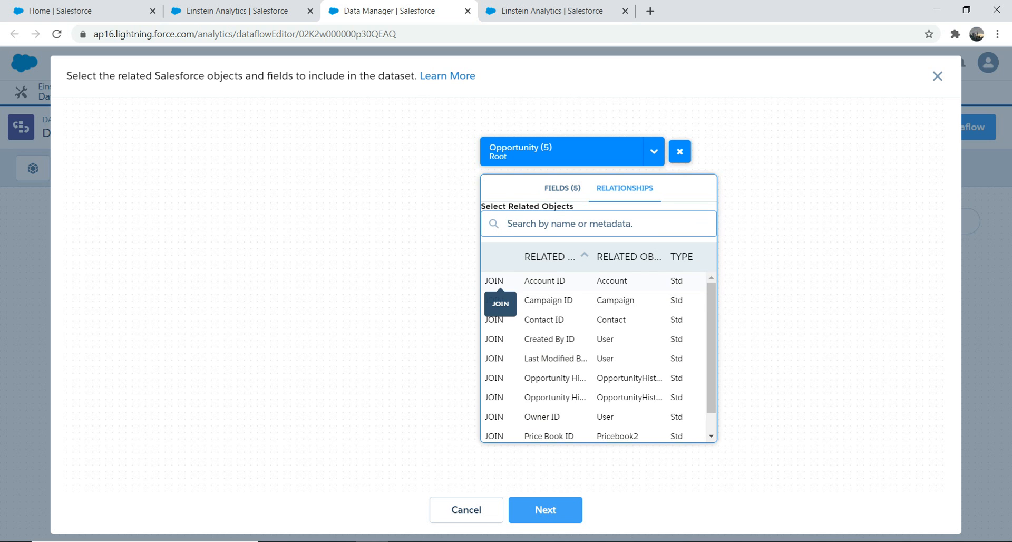
{"action": "left_click", "coordinate": [494, 280]}
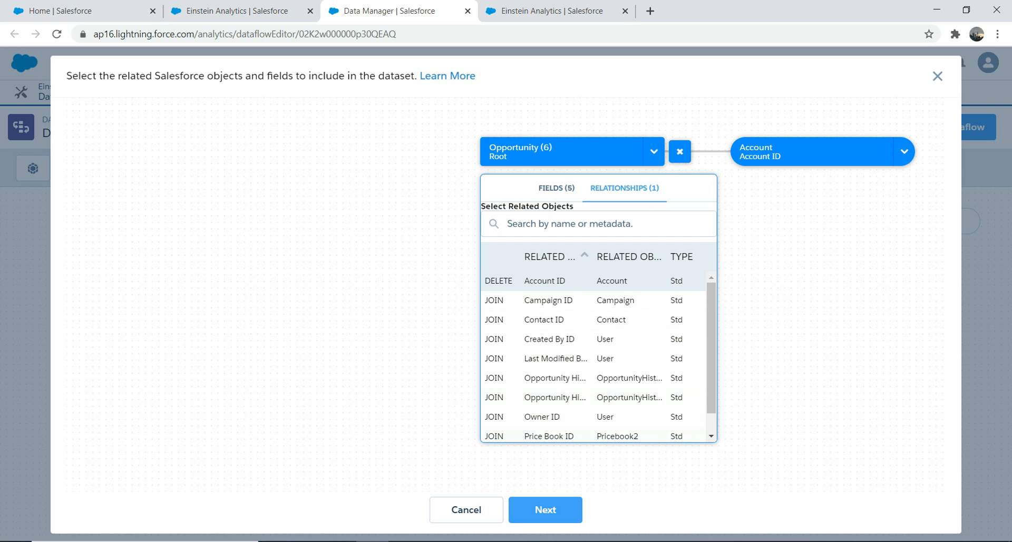
{"action": "left_click", "coordinate": [493, 416]}
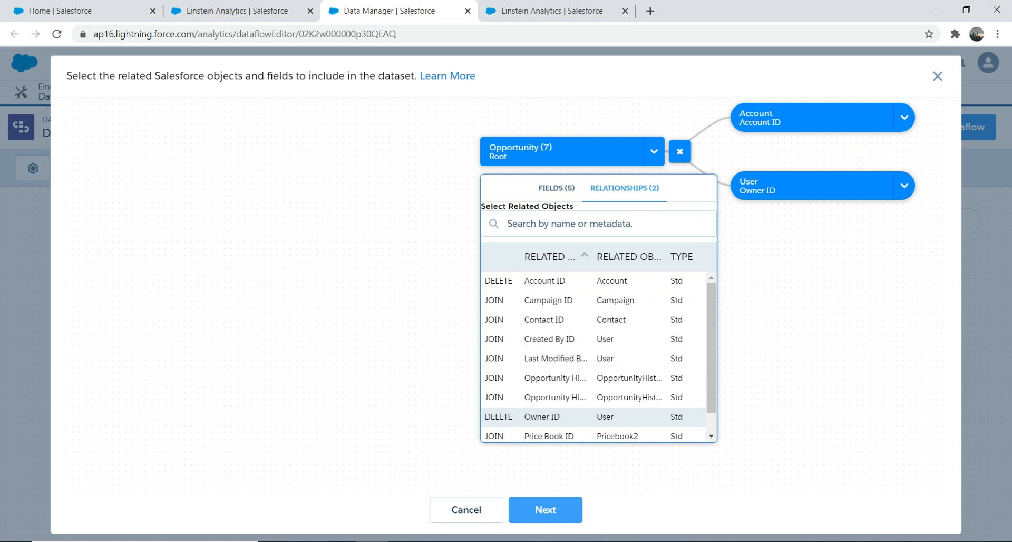
{"action": "left_click", "coordinate": [680, 151]}
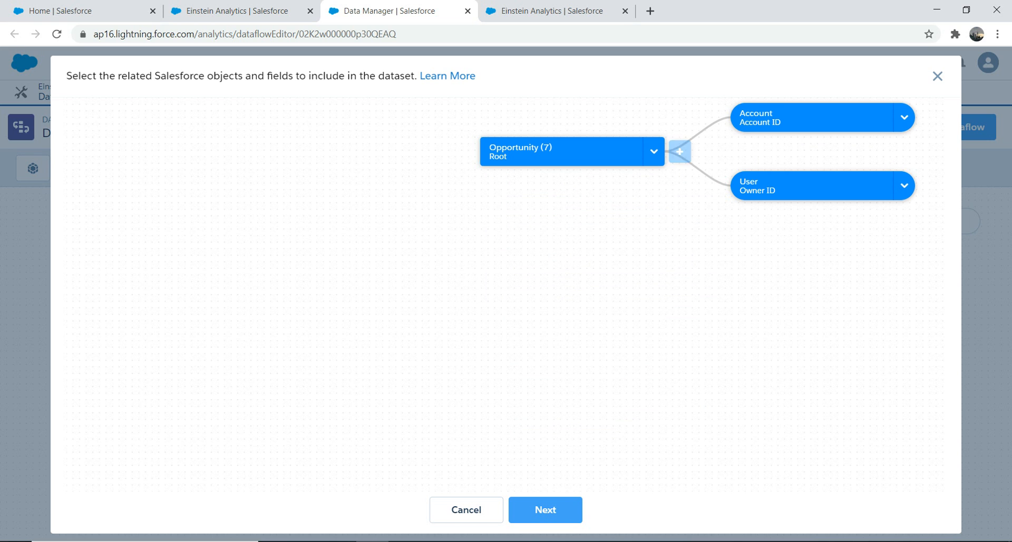
{"action": "left_click_drag", "start_coordinate": [566, 152], "coordinate": [285, 208]}
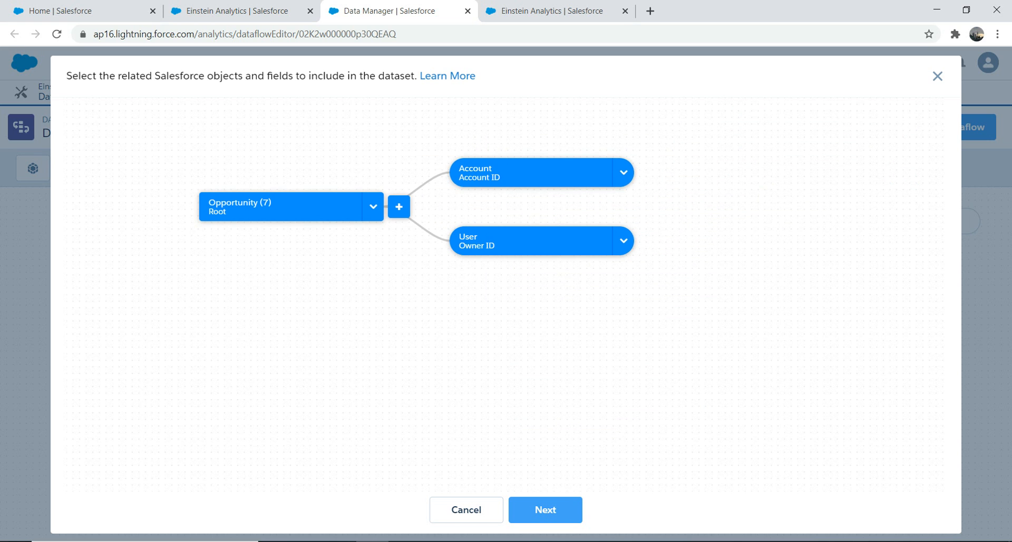
Include the Account Description, Account ID and SIC Code fields from the related Account object.
{"action": "mouse_move", "coordinate": [585, 173]}
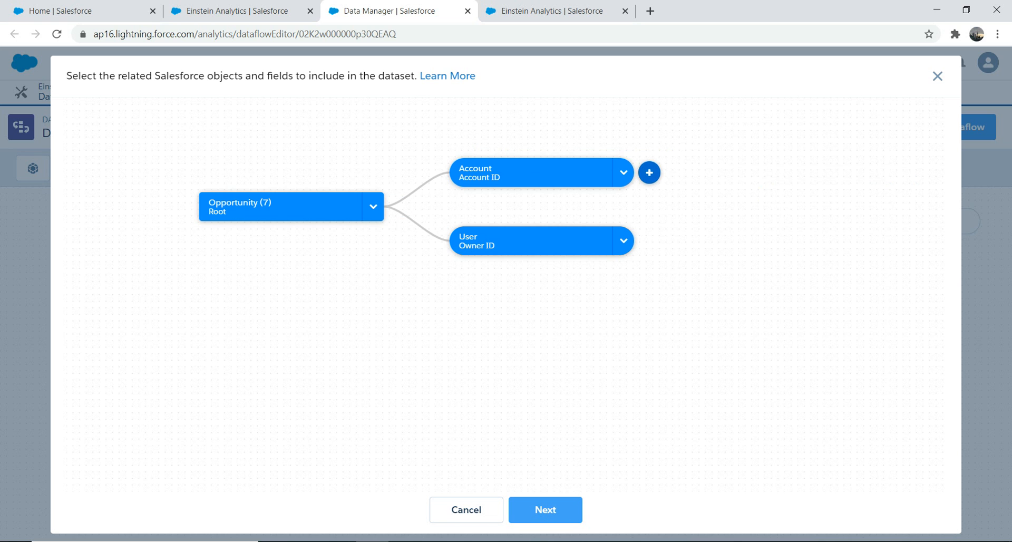
{"action": "left_click", "coordinate": [649, 172]}
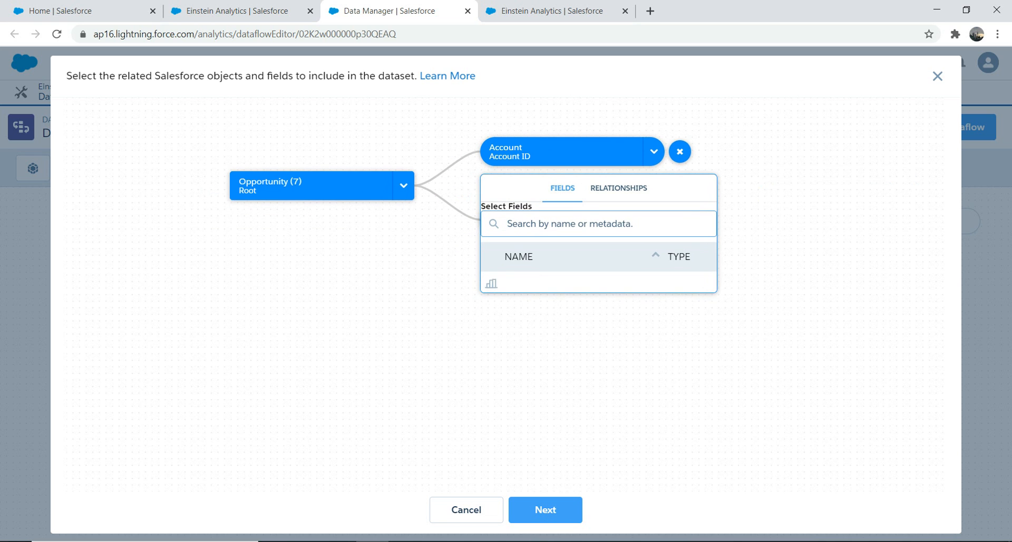
{"action": "left_click", "coordinate": [491, 281]}
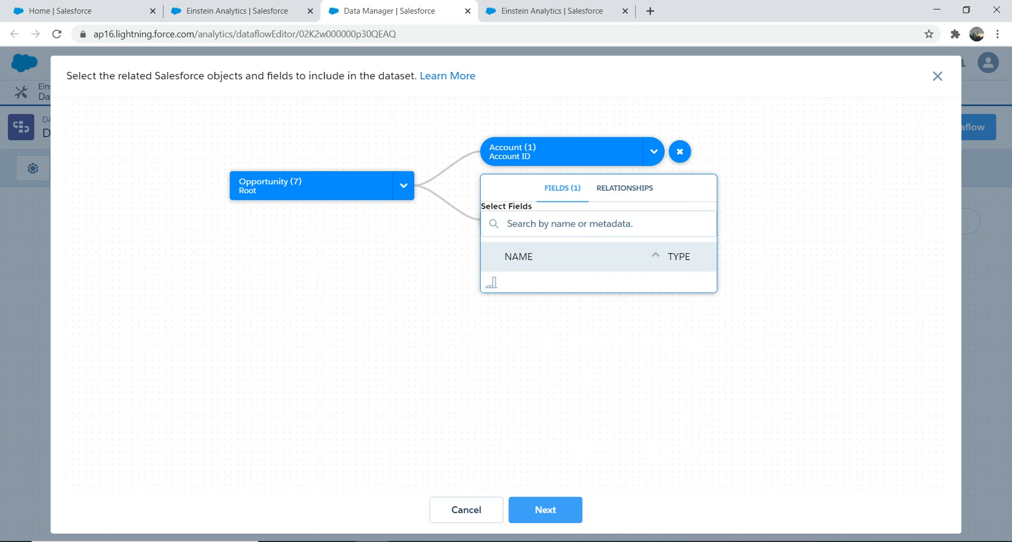
{"action": "left_click", "coordinate": [491, 319]}
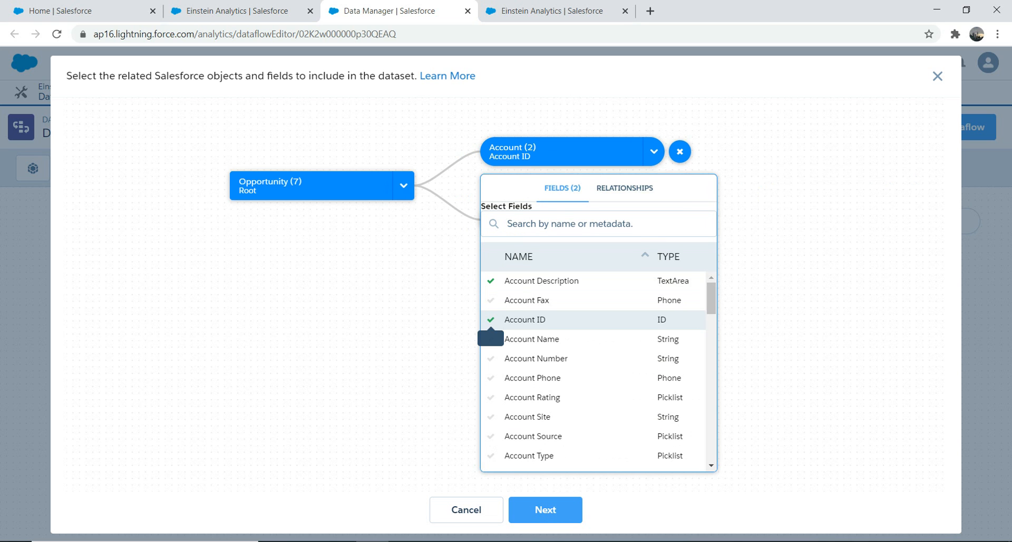
{"action": "left_click", "coordinate": [570, 224]}
{"action": "type", "text": "sic"}
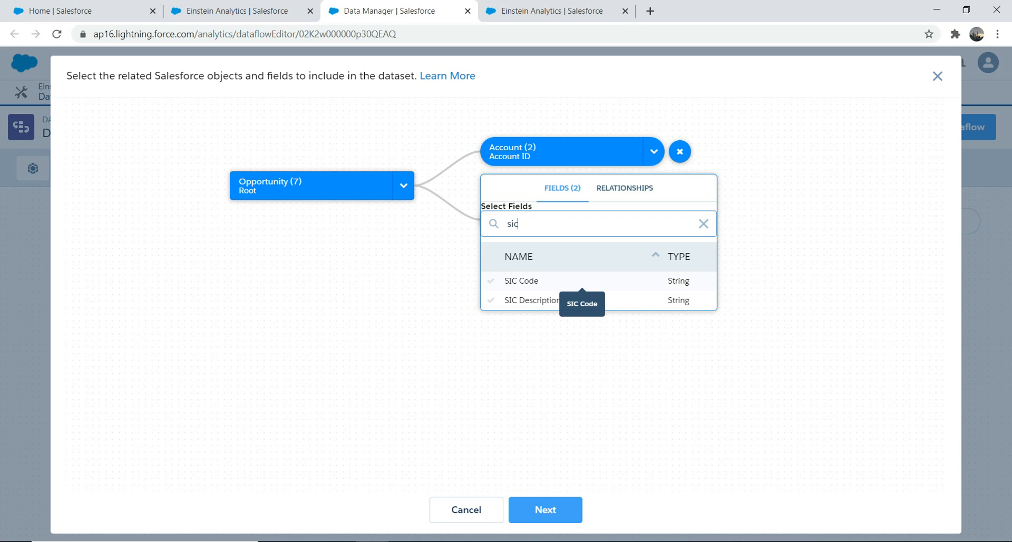
{"action": "left_click", "coordinate": [490, 281]}
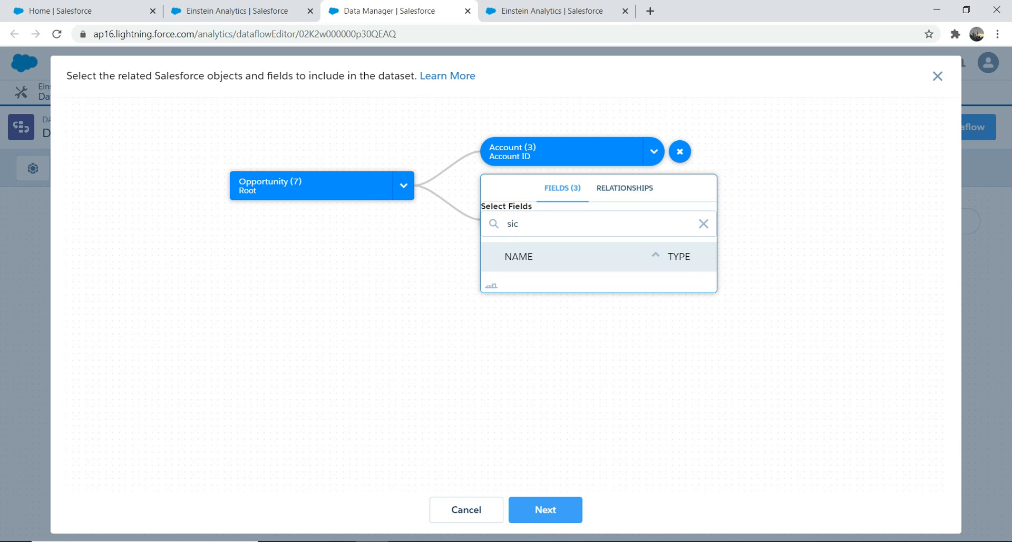
{"action": "left_click", "coordinate": [451, 299]}
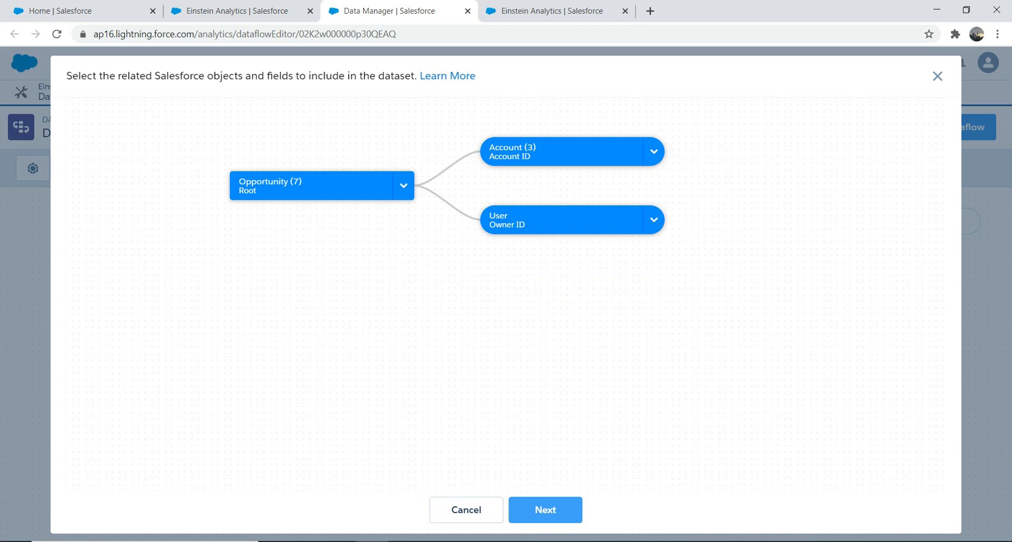
Include the Username and Company Name fields from the related User object and generate the dataset's nodes in the dataflow.
{"action": "left_click", "coordinate": [622, 221]}
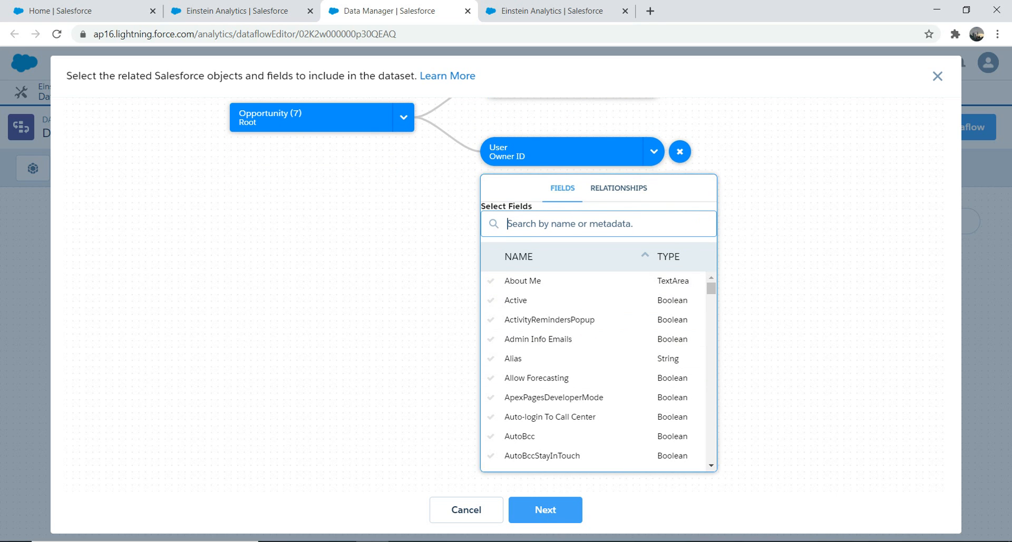
{"action": "type", "text": "name"}
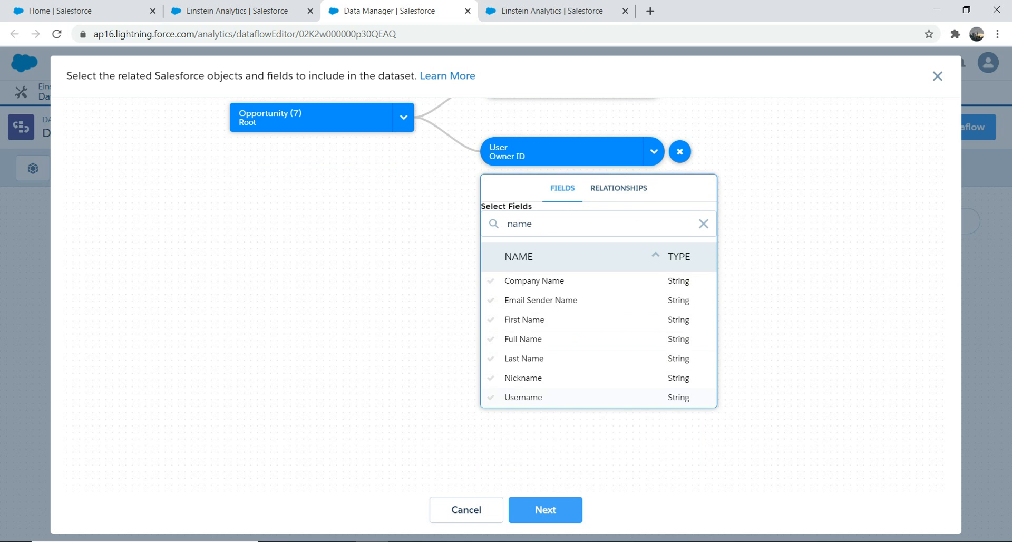
{"action": "left_click", "coordinate": [524, 397]}
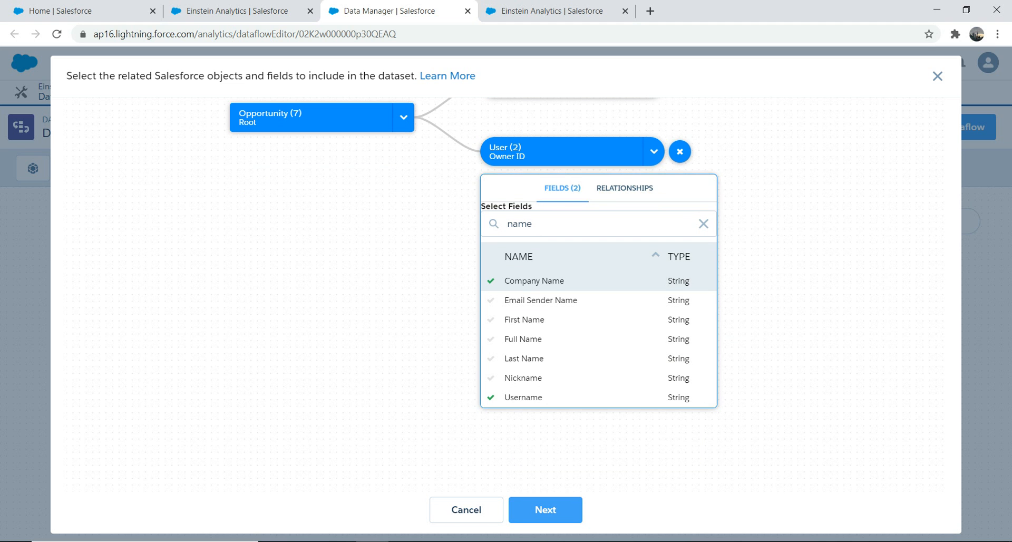
{"action": "left_click", "coordinate": [545, 509]}
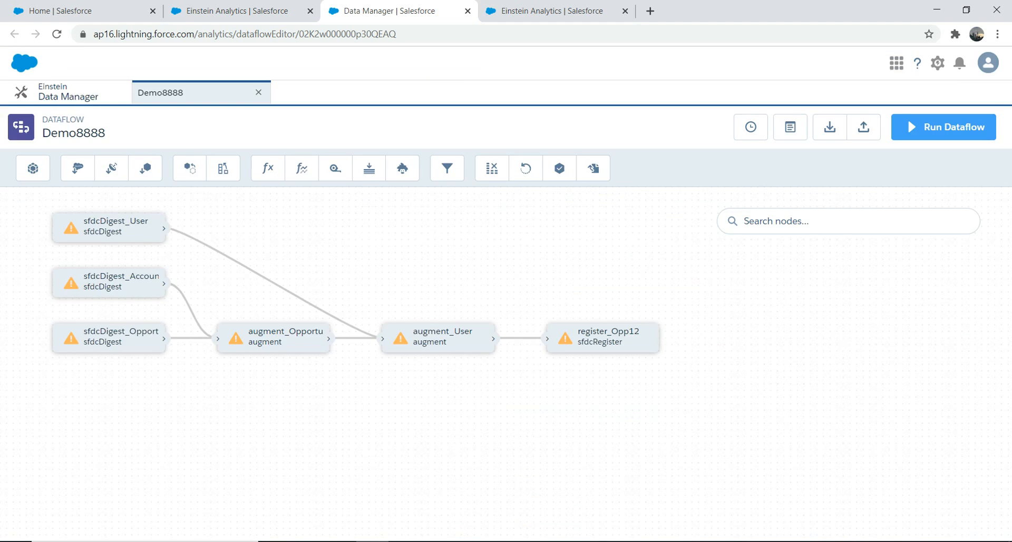
{"action": "left_click", "coordinate": [625, 192]}
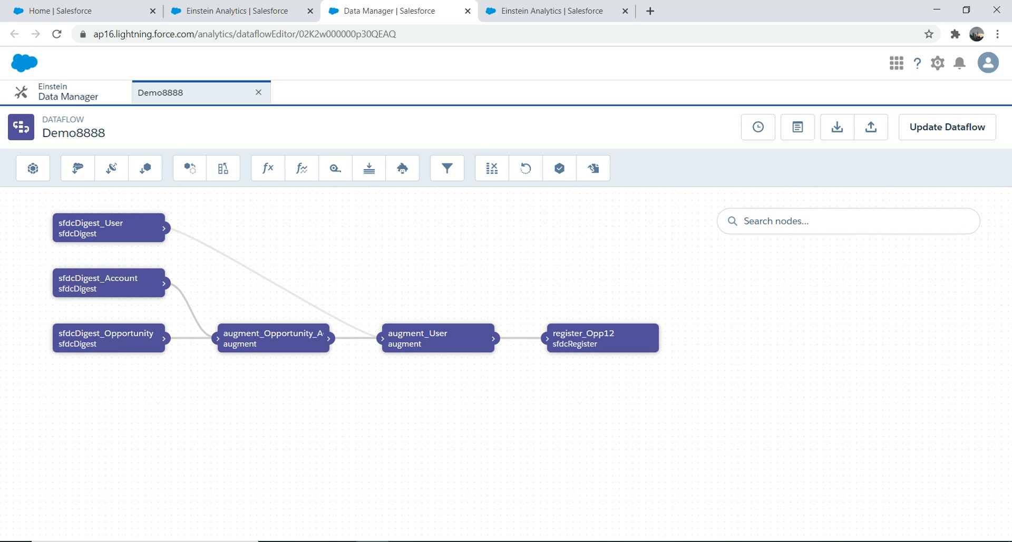
Update the Demo8888 dataflow with a short version history description and run it.
{"action": "left_click", "coordinate": [947, 126]}
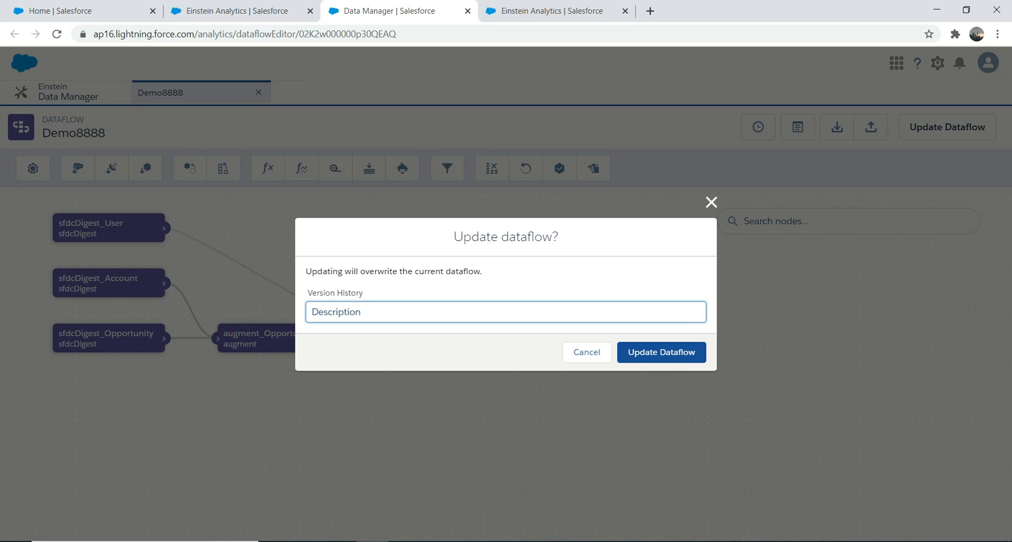
{"action": "type", "text": "dpp"}
{"action": "type", "text": "acc"}
{"action": "key", "text": "Return"}
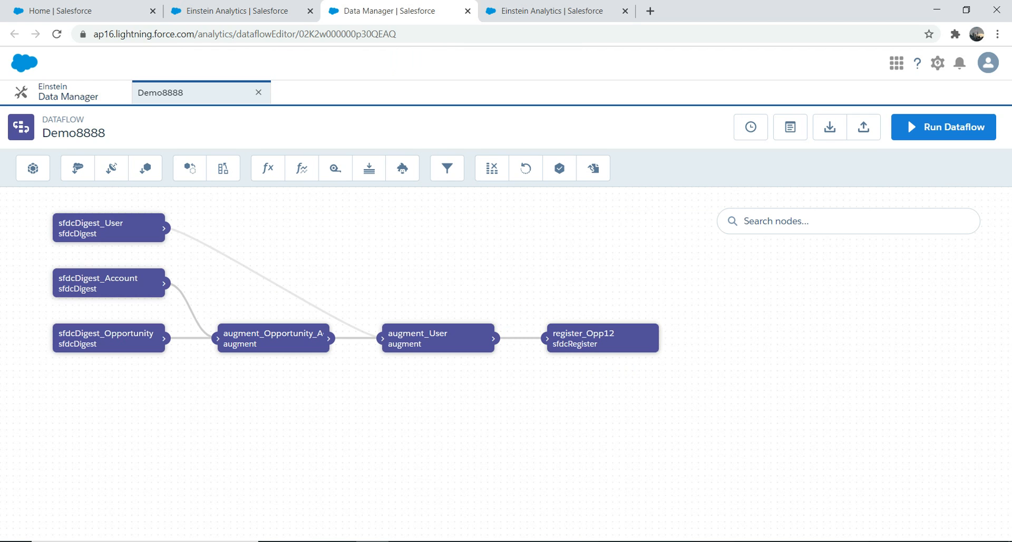
{"action": "left_click", "coordinate": [907, 118]}
{"action": "key", "text": "Return"}
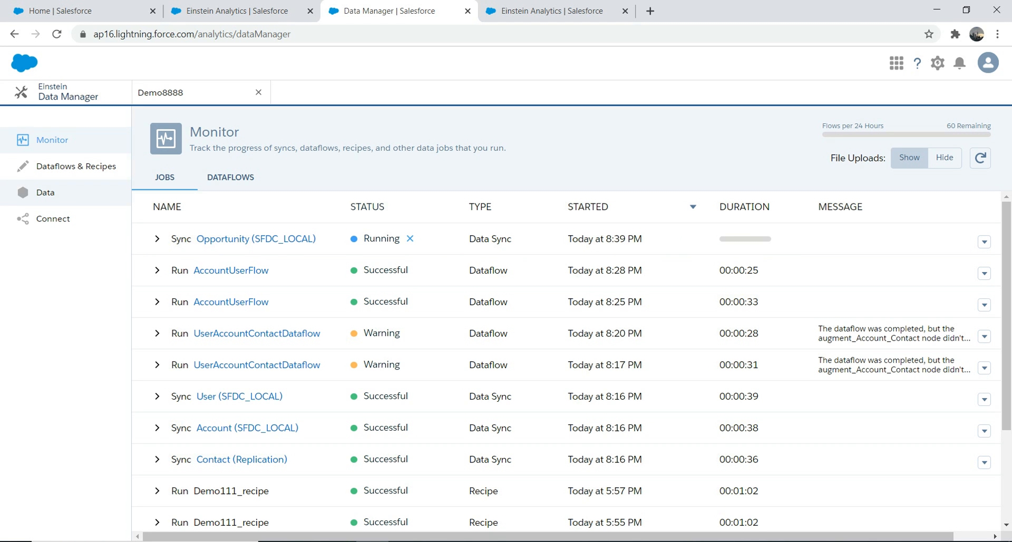
Create a new recipe with the Opportunities with Accounts and Users dataset, all columns included, as its input data.
{"action": "left_click", "coordinate": [45, 192]}
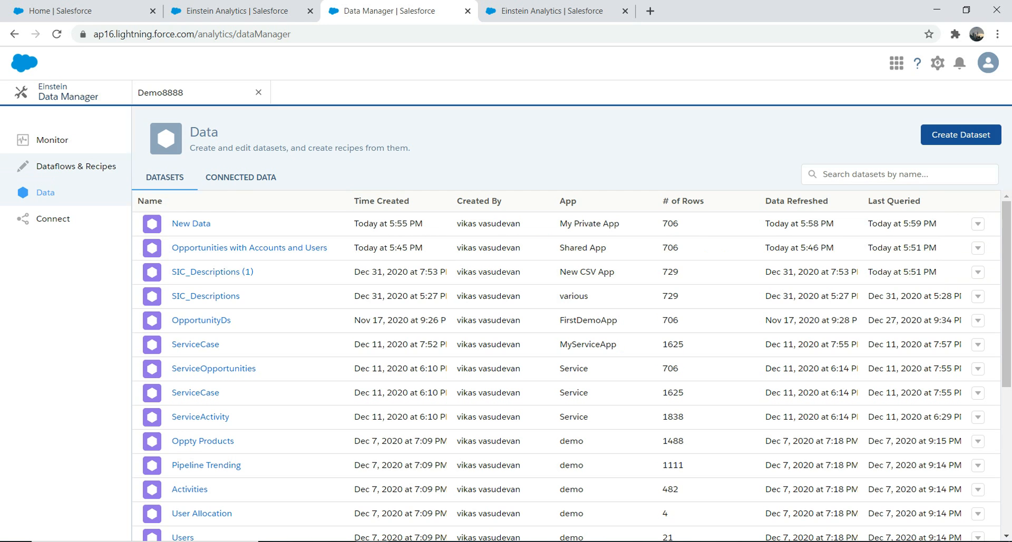
{"action": "left_click", "coordinate": [76, 166]}
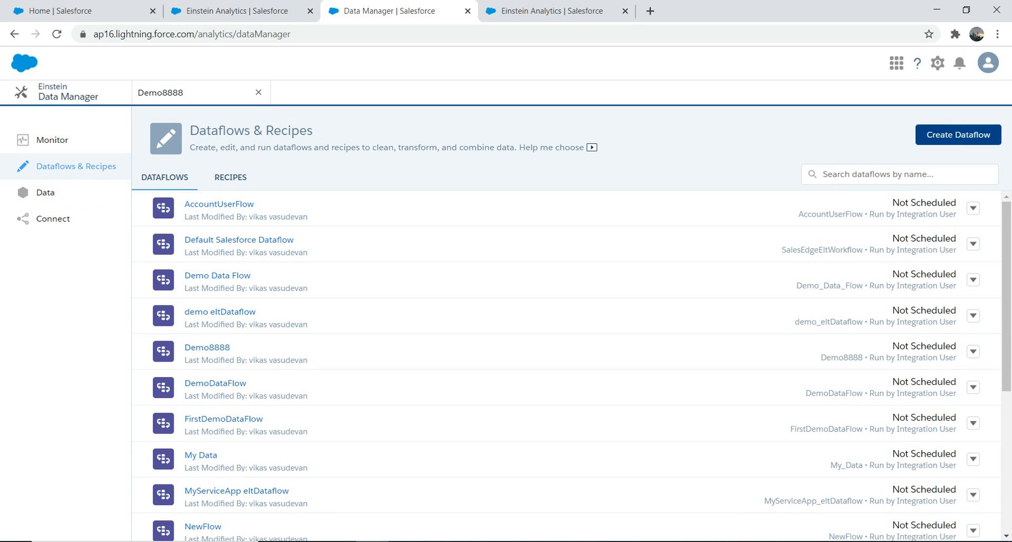
{"action": "left_click", "coordinate": [230, 178]}
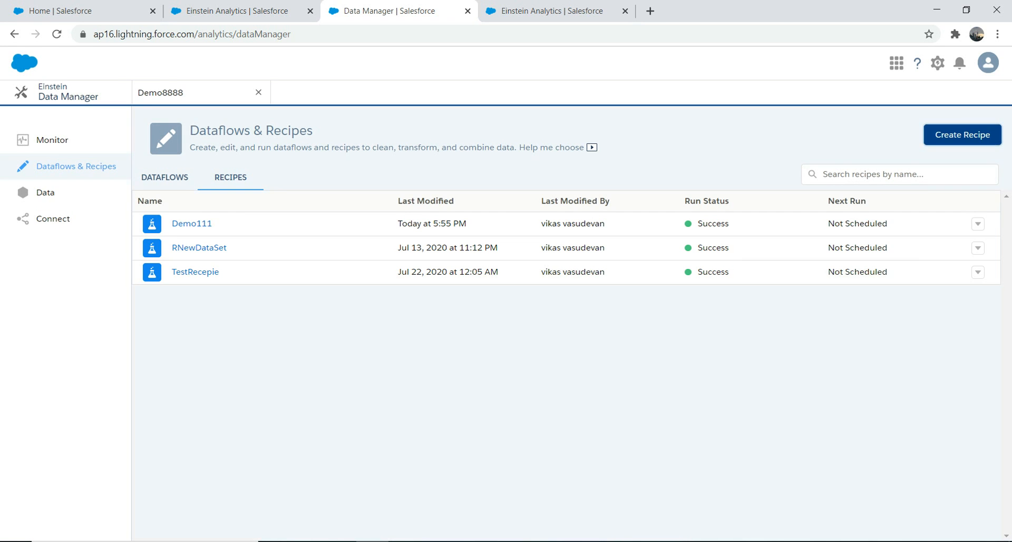
{"action": "left_click", "coordinate": [963, 135]}
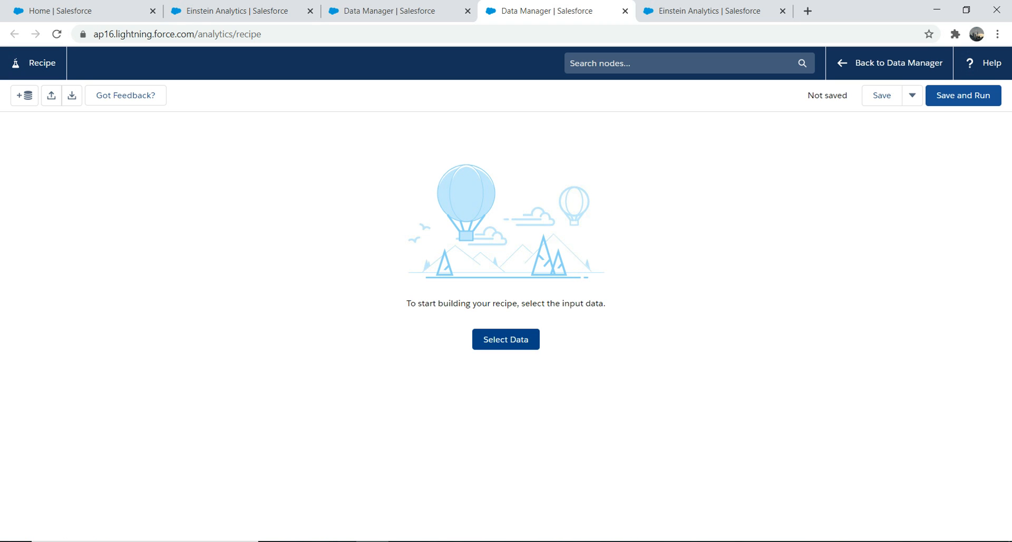
{"action": "left_click", "coordinate": [505, 339]}
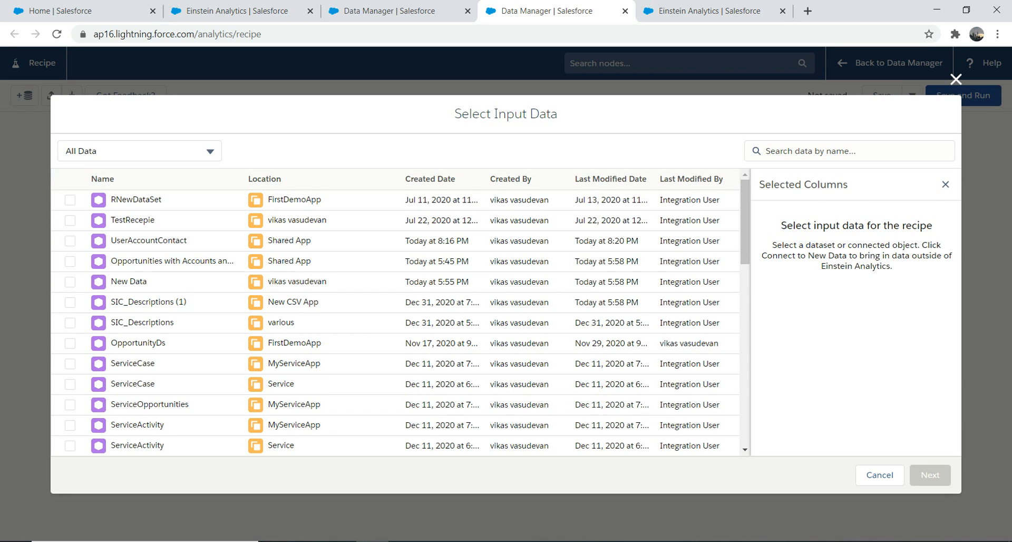
{"action": "left_click", "coordinate": [70, 262]}
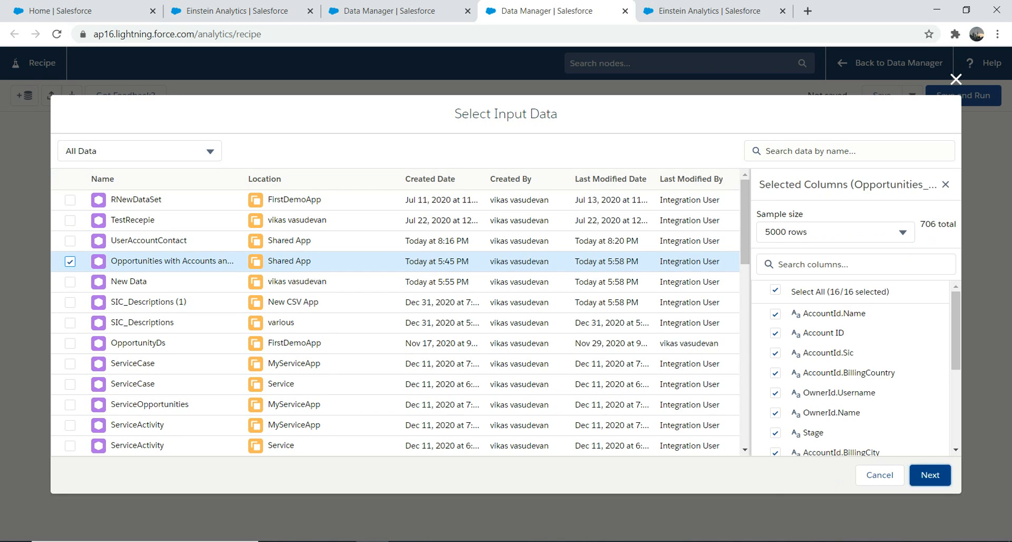
{"action": "left_click", "coordinate": [930, 475]}
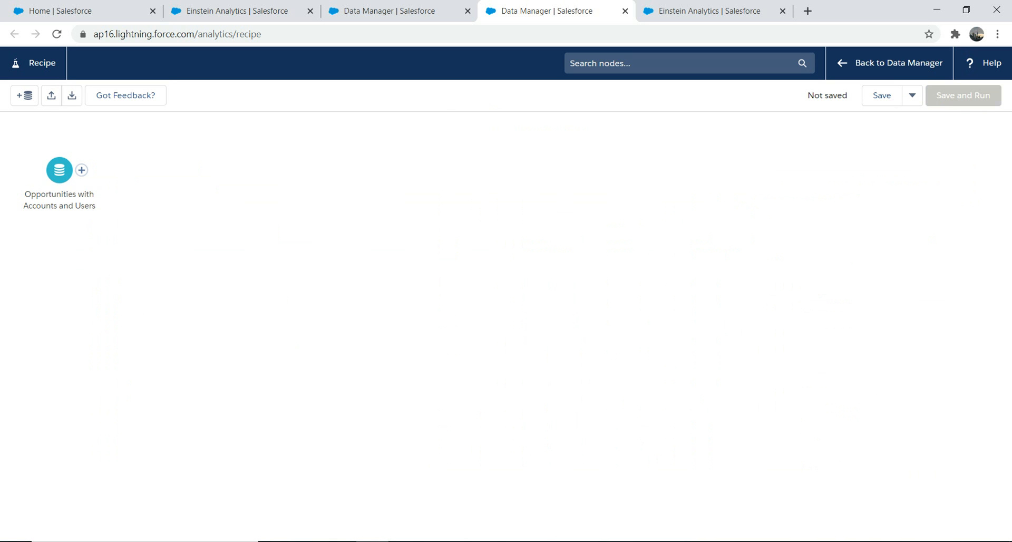
Add a Join node after the Opportunities with Accounts and Users input, joining the SIC_Descriptions (1) dataset from New CSV App.
{"action": "left_click", "coordinate": [82, 169]}
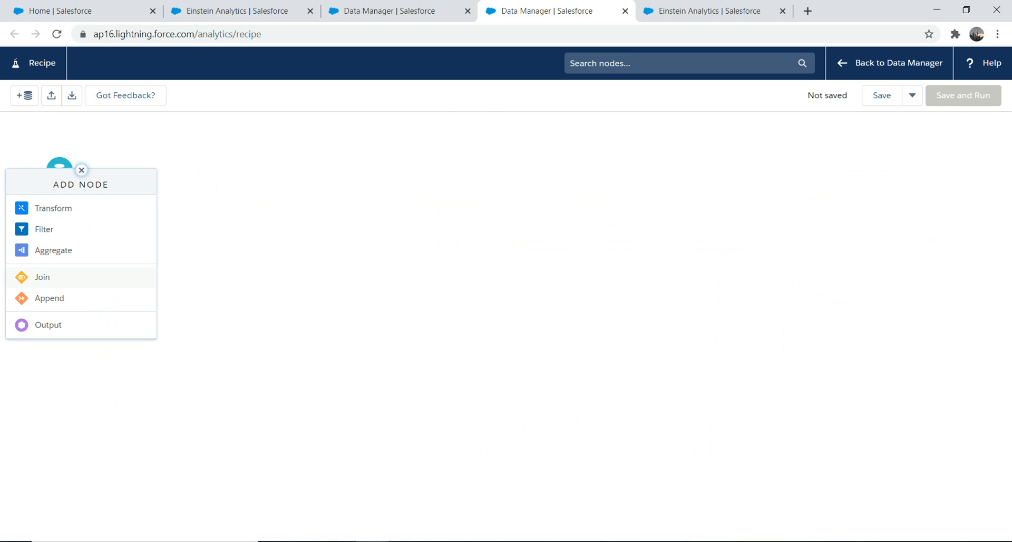
{"action": "left_click", "coordinate": [43, 277]}
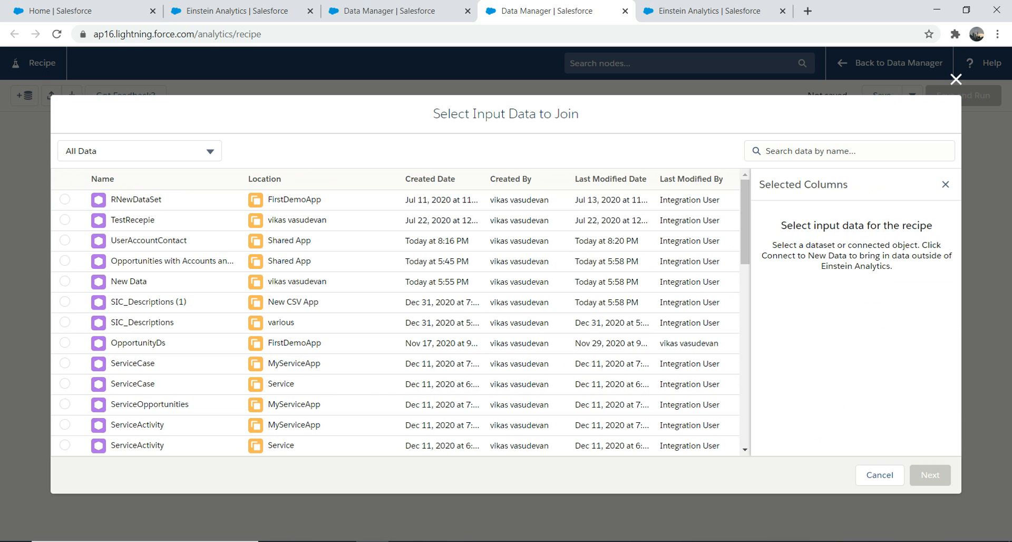
{"action": "left_click", "coordinate": [65, 302]}
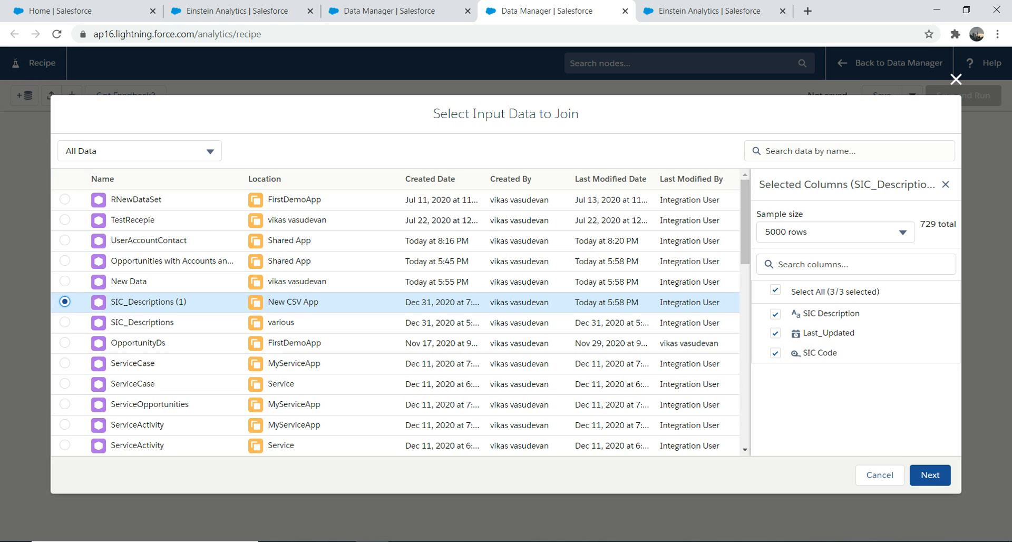
{"action": "left_click", "coordinate": [930, 475]}
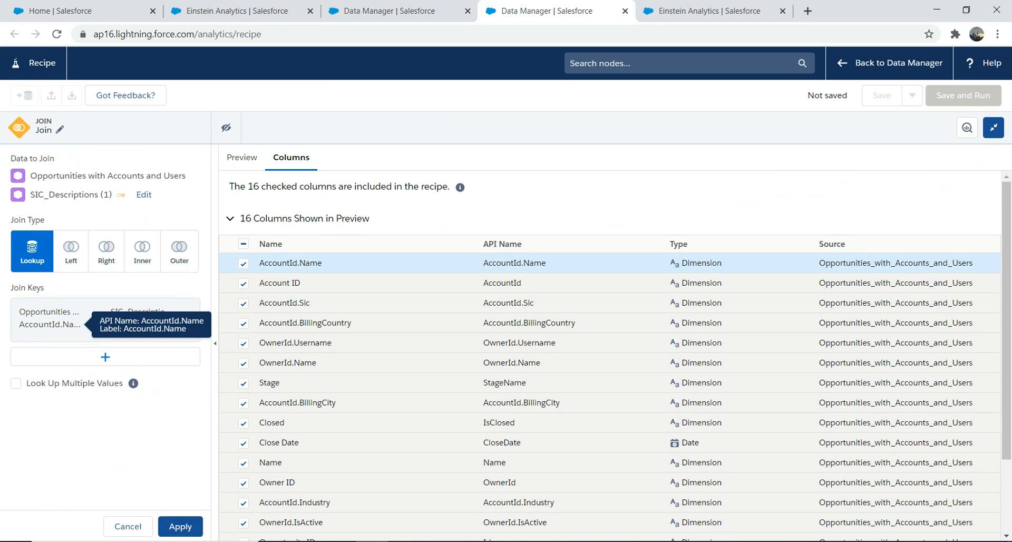
Replace the default join key with AccountId.Sic = SIC Code and apply the Lookup join.
{"action": "left_click", "coordinate": [105, 357]}
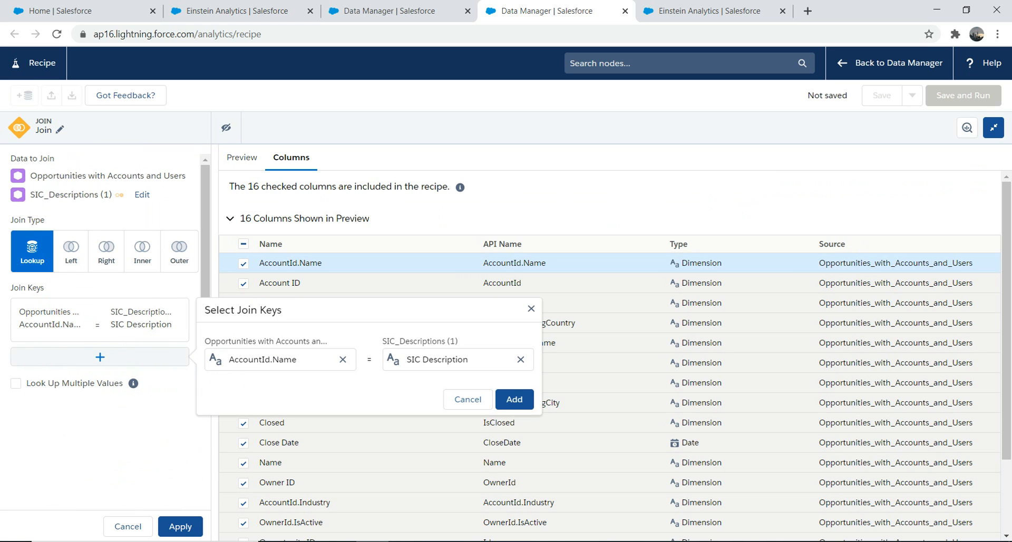
{"action": "left_click", "coordinate": [343, 359]}
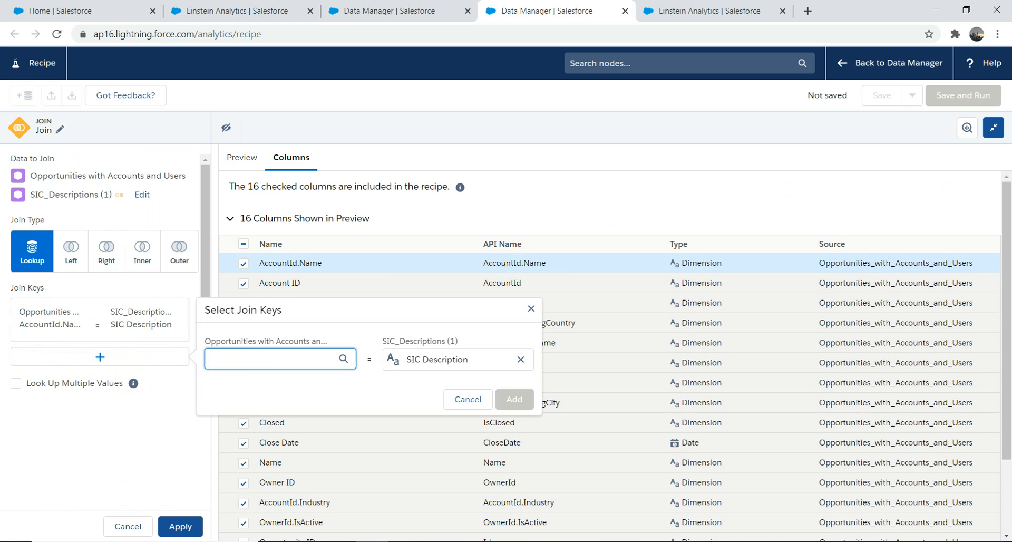
{"action": "type", "text": "sic"}
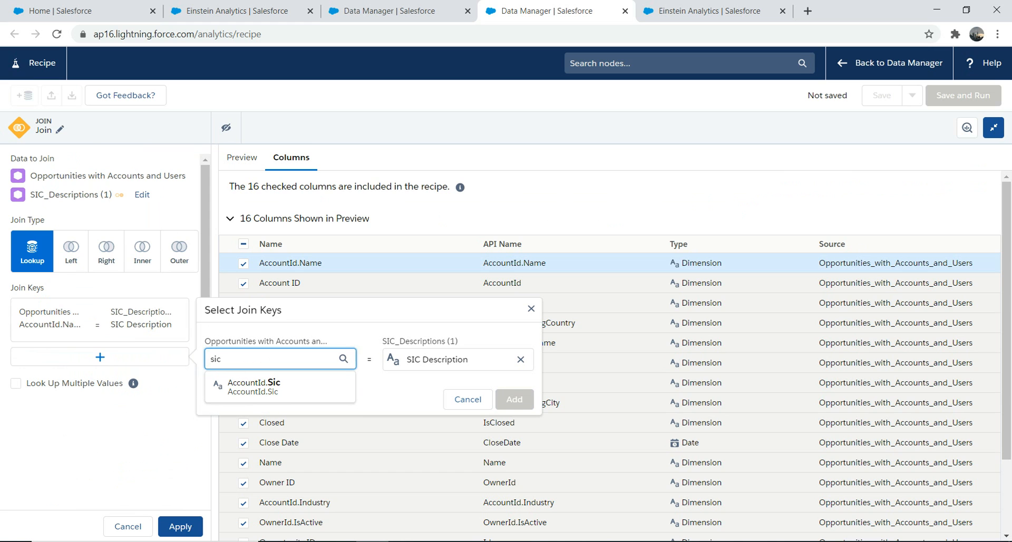
{"action": "left_click", "coordinate": [280, 387]}
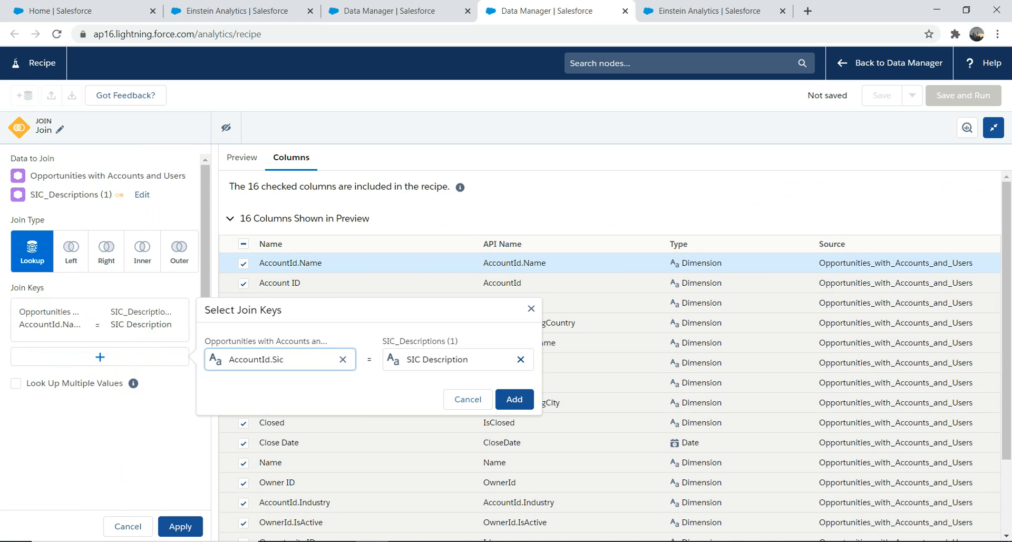
{"action": "left_click", "coordinate": [521, 360]}
{"action": "type", "text": "sic"}
{"action": "key", "text": "Down"}
{"action": "key", "text": "Down"}
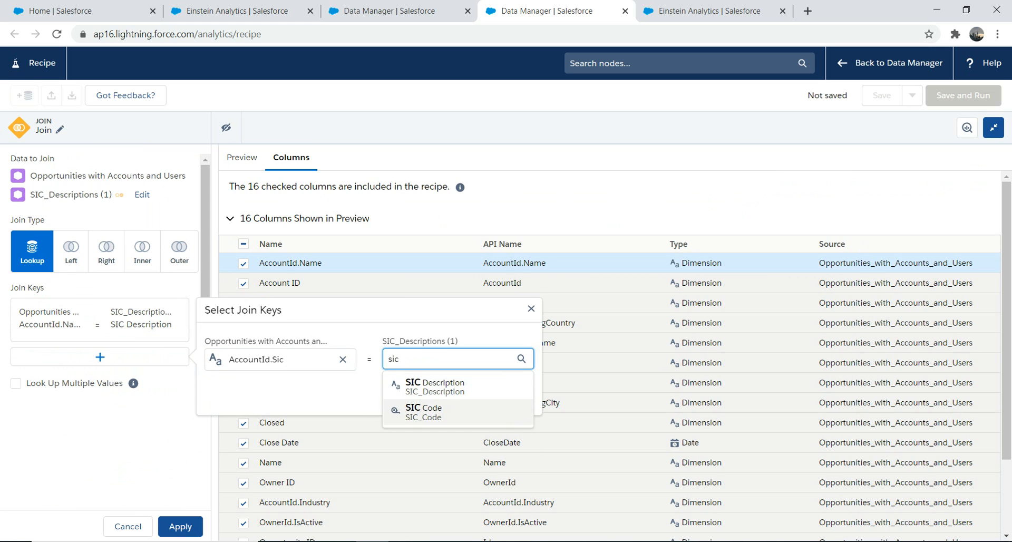
{"action": "key", "text": "Return"}
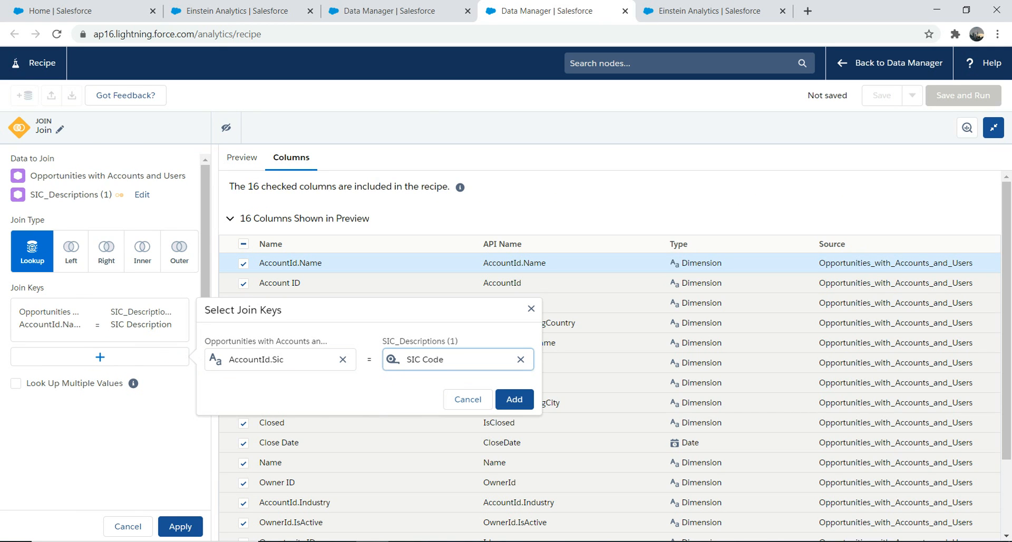
{"action": "left_click", "coordinate": [514, 399]}
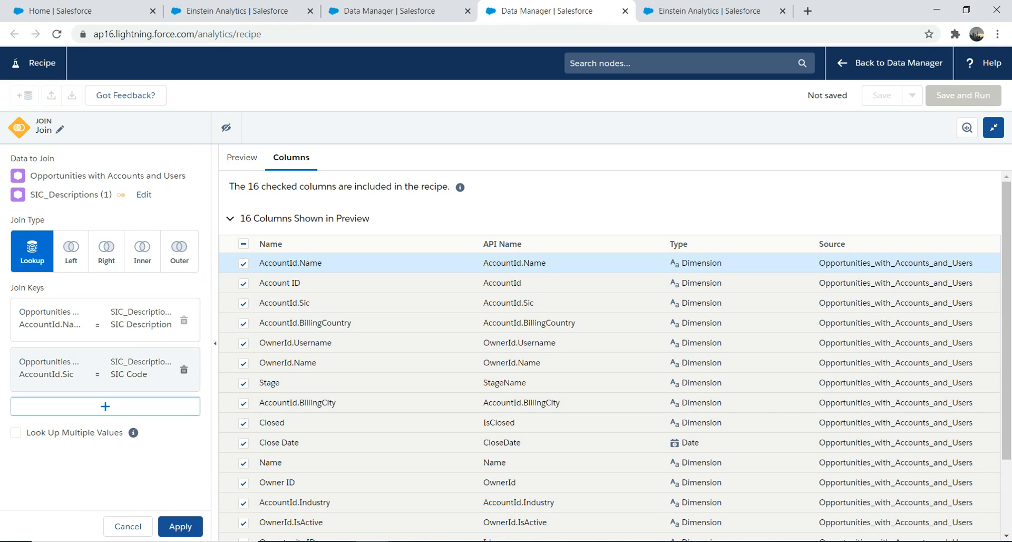
{"action": "left_click", "coordinate": [184, 320]}
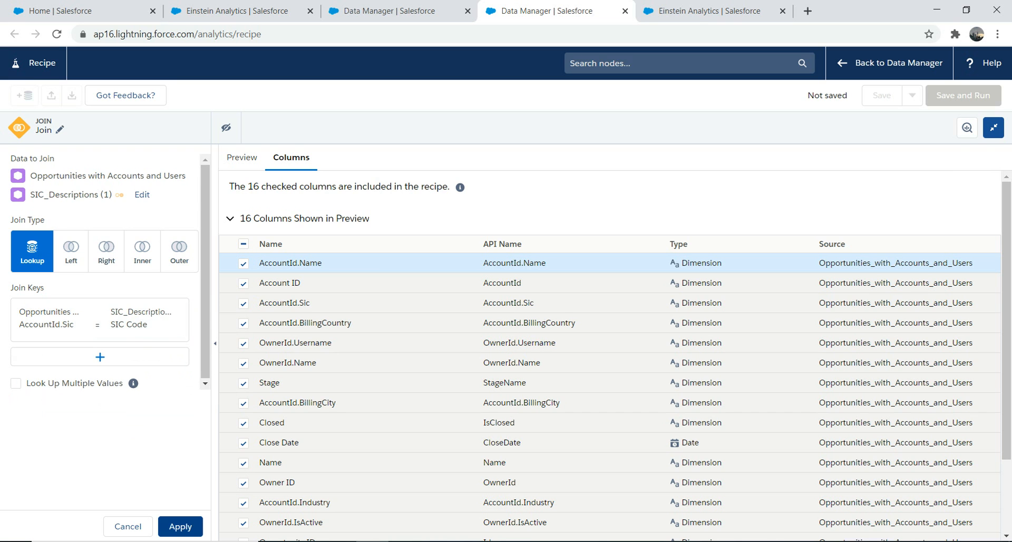
{"action": "left_click", "coordinate": [179, 526]}
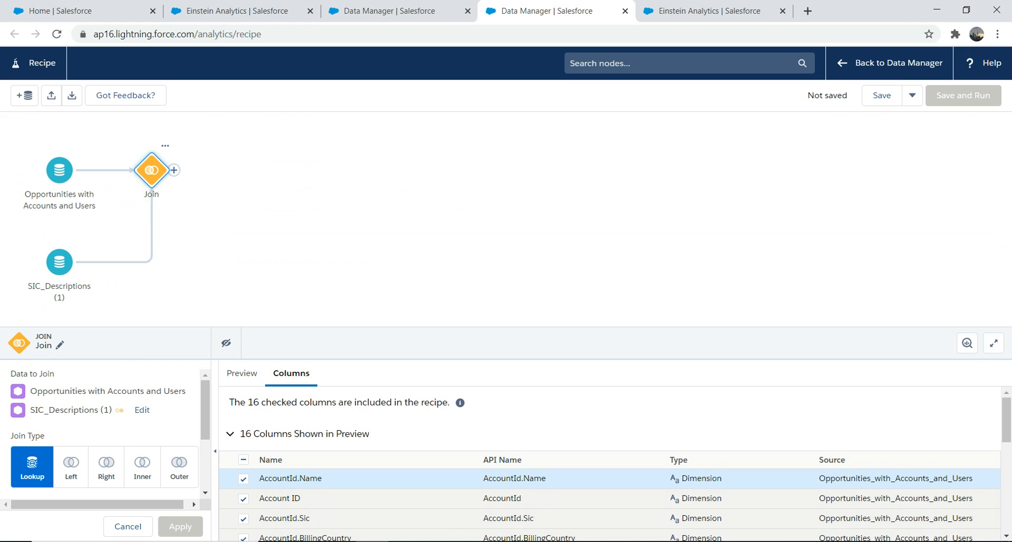
Include the SIC Description and SIC Code columns from SIC_Descriptions_1 in the Join node and apply the change.
{"action": "scroll", "coordinate": [612, 469], "scroll_direction": "down", "scroll_amount": 1}
{"action": "scroll", "coordinate": [612, 464], "scroll_direction": "down", "scroll_amount": 4}
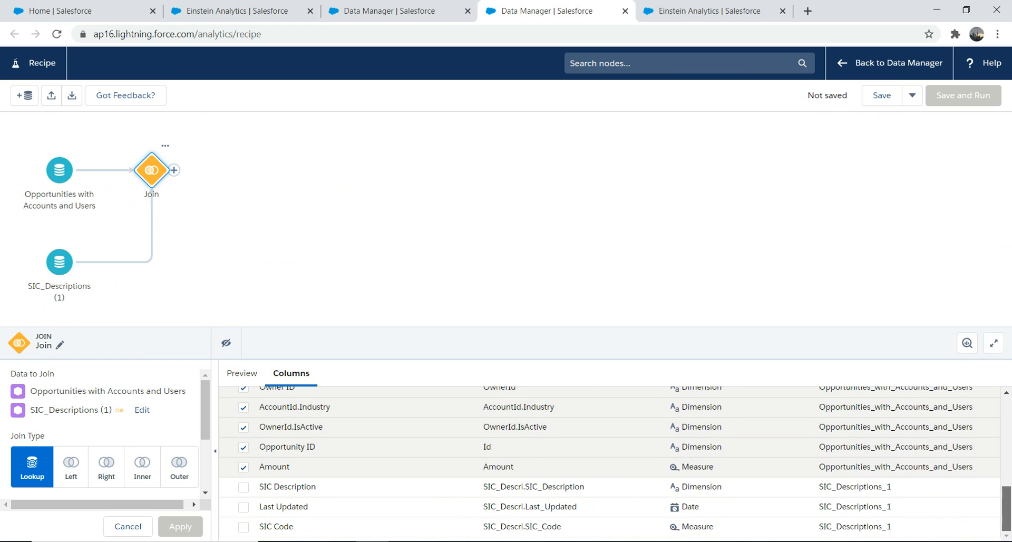
{"action": "left_click", "coordinate": [243, 487]}
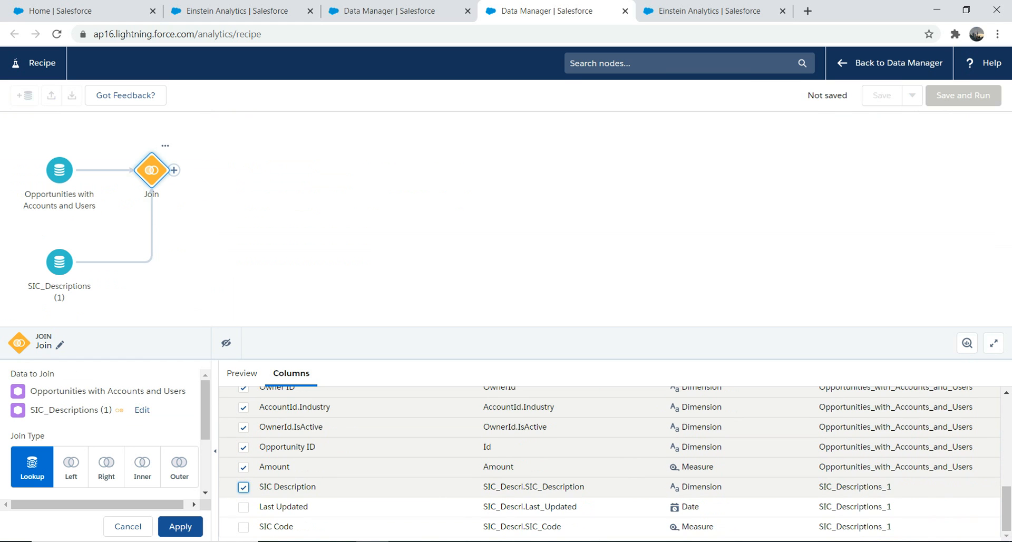
{"action": "left_click", "coordinate": [243, 527]}
{"action": "left_click", "coordinate": [181, 527]}
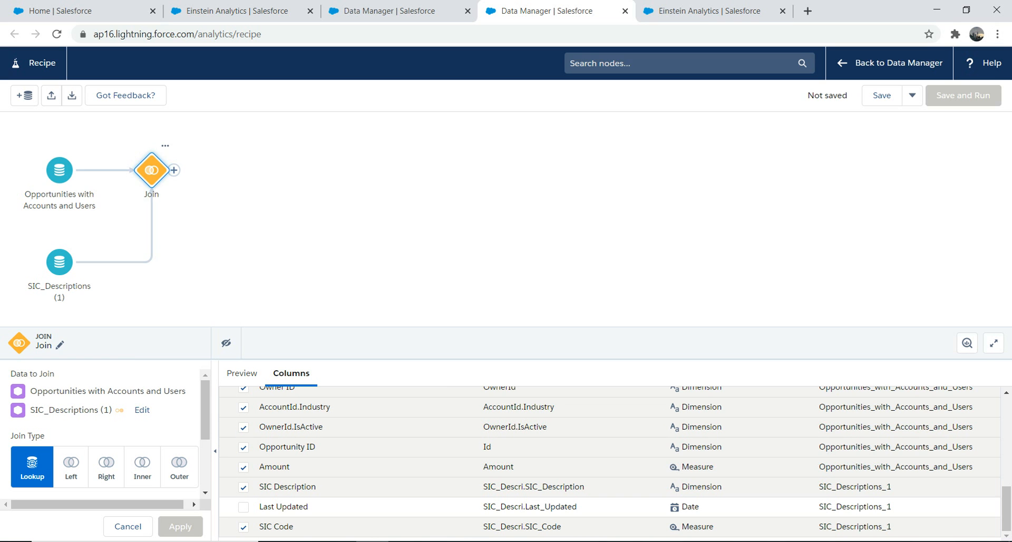
{"action": "left_click", "coordinate": [882, 94]}
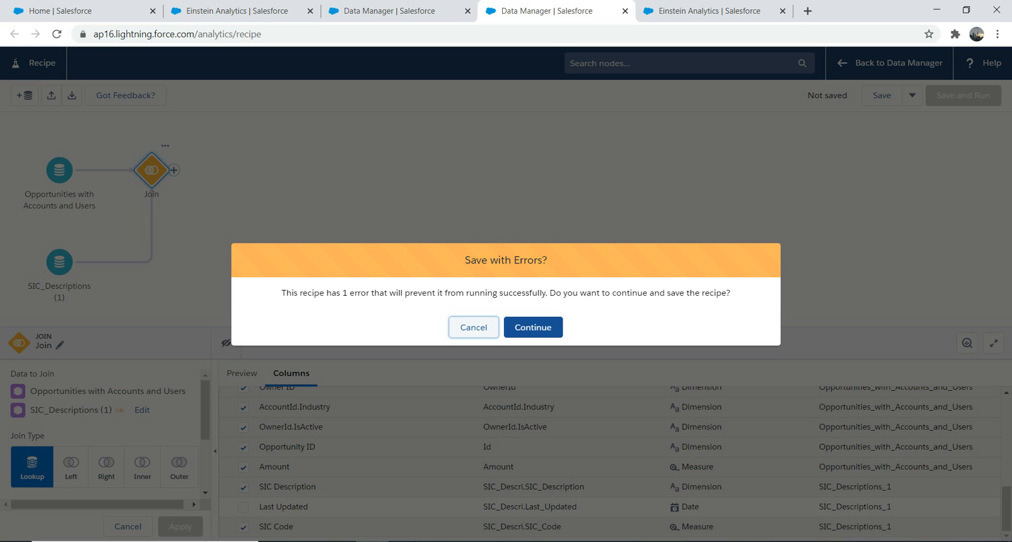
{"action": "key", "text": "Escape"}
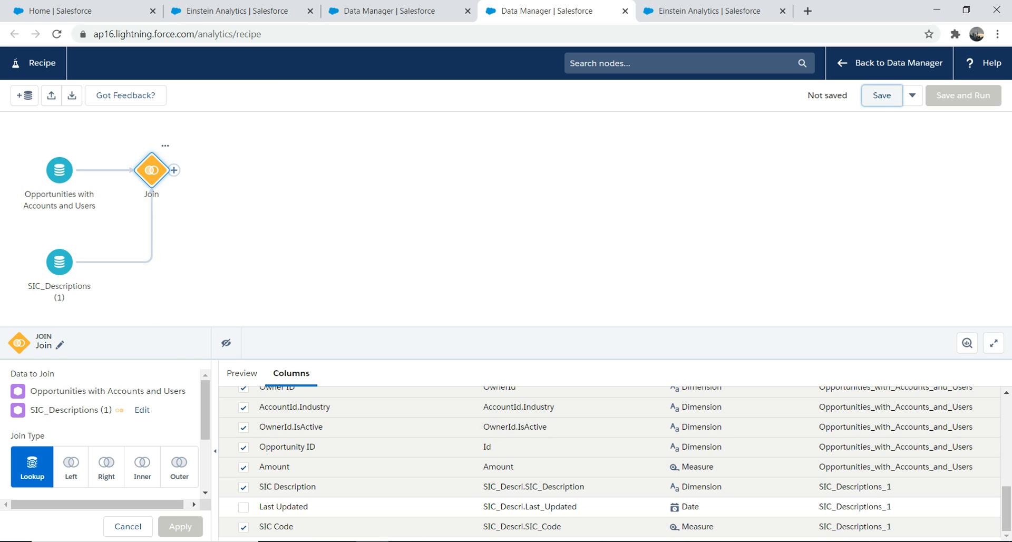
Add an Output node after the Join with MyNewFancyDataset as its dataset display label.
{"action": "left_click", "coordinate": [174, 170]}
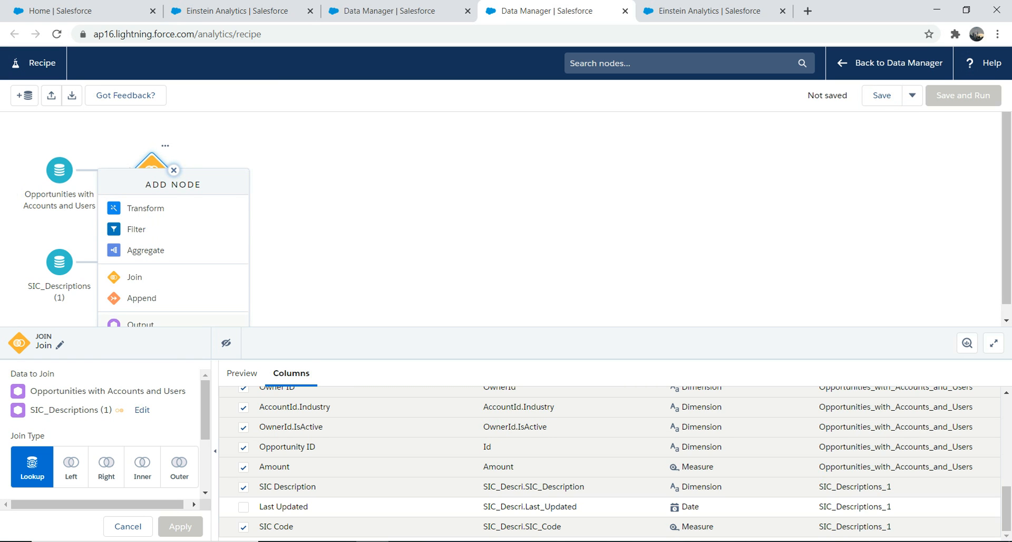
{"action": "left_click", "coordinate": [139, 323]}
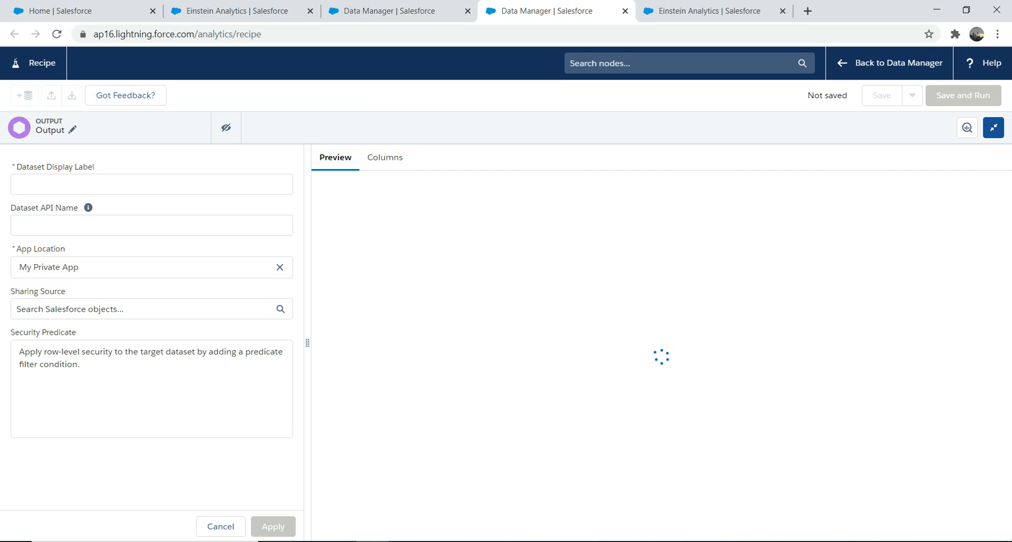
{"action": "left_click", "coordinate": [140, 185]}
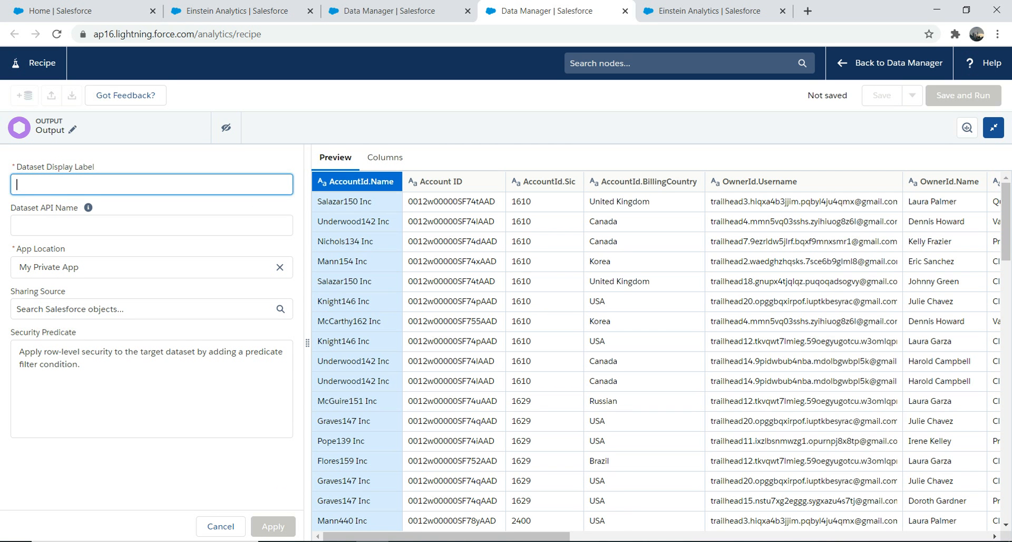
{"action": "type", "text": "My"}
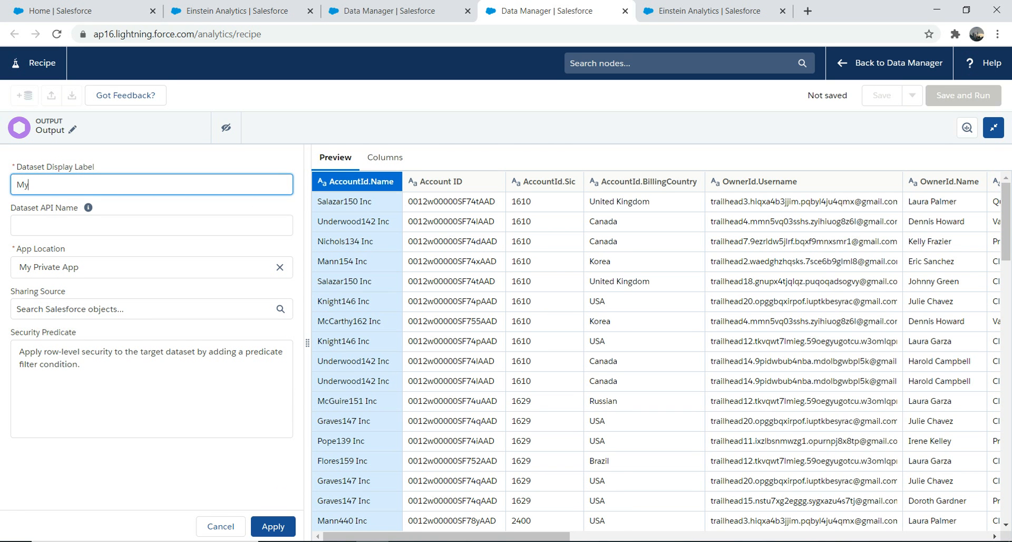
{"action": "type", "text": "NewFancyDataset"}
Copy the display label MyNewFancyDataset into the dataset API name and apply the Output node settings.
{"action": "key", "text": "ctrl+a"}
{"action": "key", "text": "Tab"}
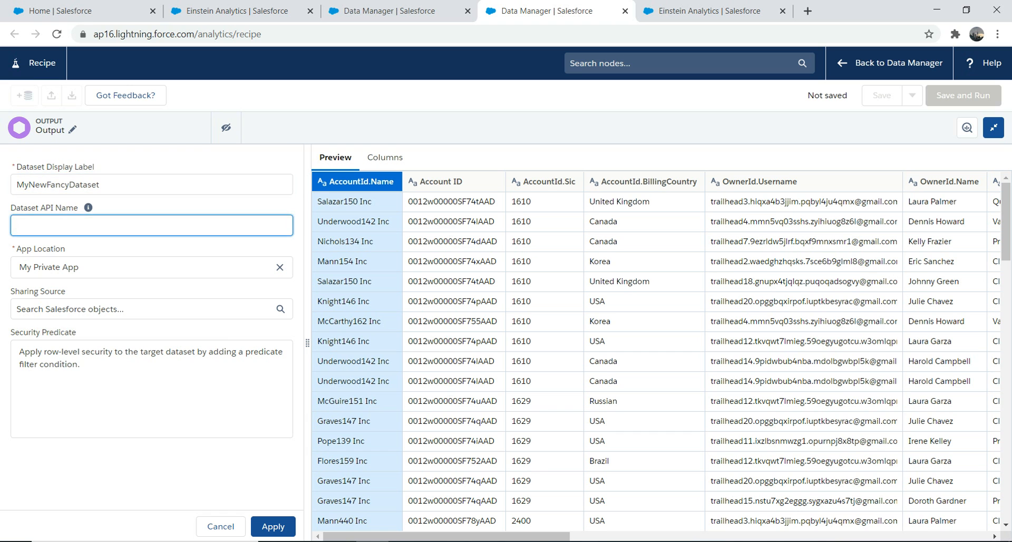
{"action": "key", "text": "shift+Tab"}
{"action": "key", "text": "ctrl+c"}
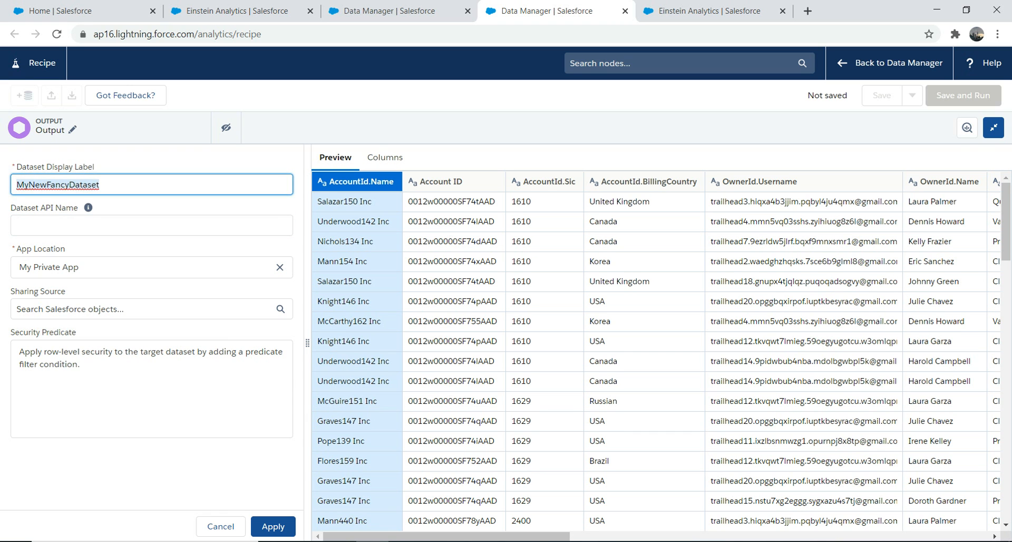
{"action": "key", "text": "Tab"}
{"action": "key", "text": "ctrl+v"}
{"action": "left_click", "coordinate": [273, 526]}
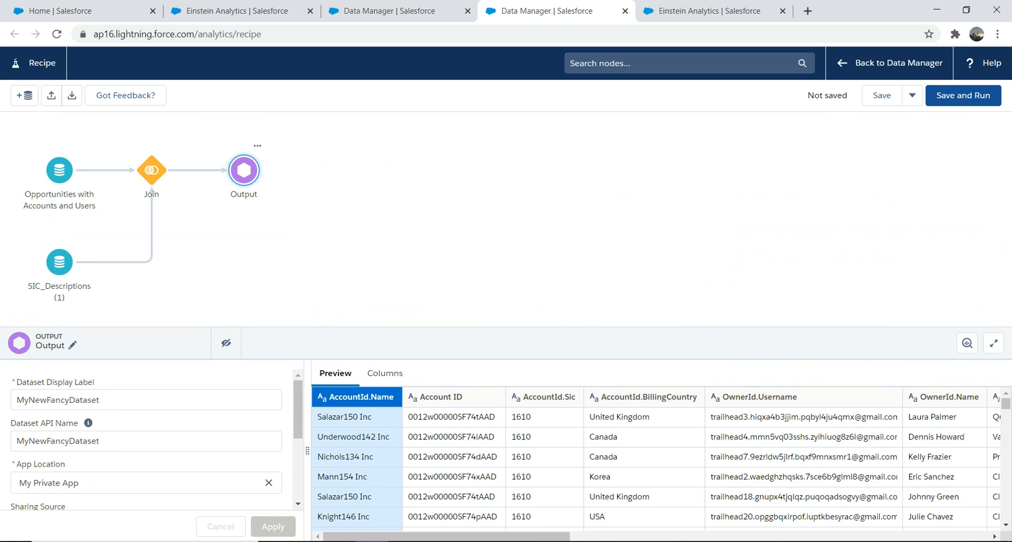
Check the SIC columns in the output preview, and save and run the recipe as MyNewRecipe.
{"action": "left_click_drag", "start_coordinate": [506, 327], "coordinate": [506, 233]}
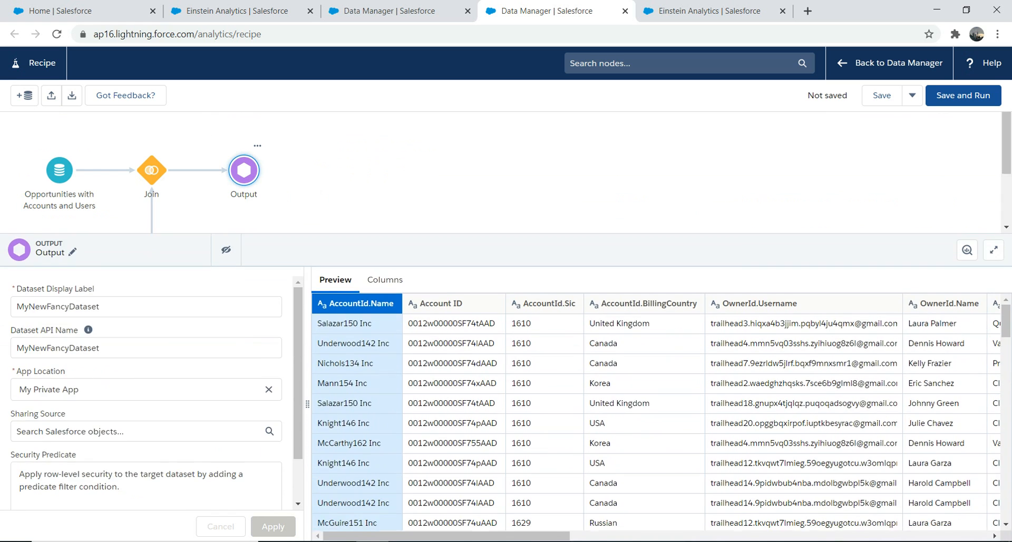
{"action": "scroll", "coordinate": [657, 416], "scroll_direction": "right", "scroll_amount": 10}
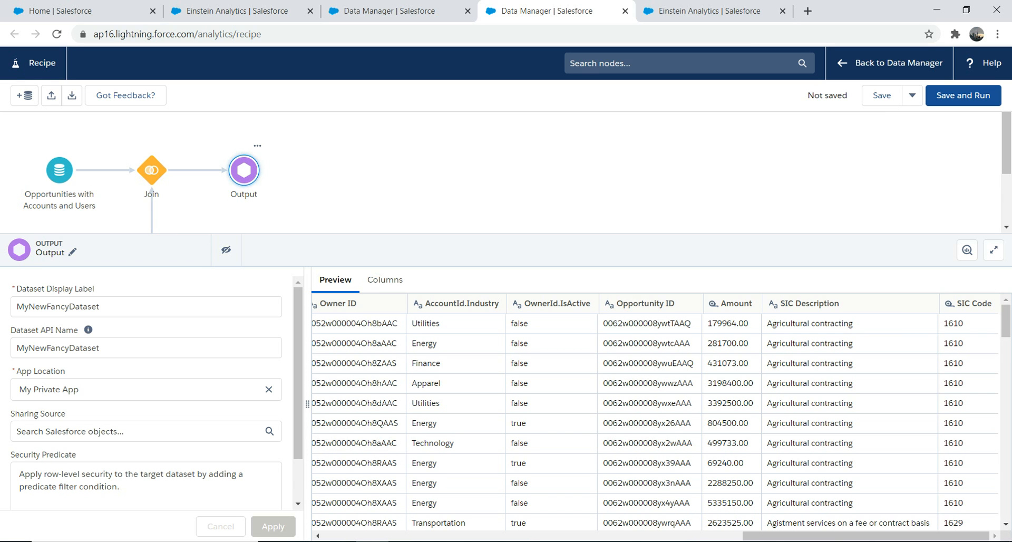
{"action": "left_click", "coordinate": [963, 95]}
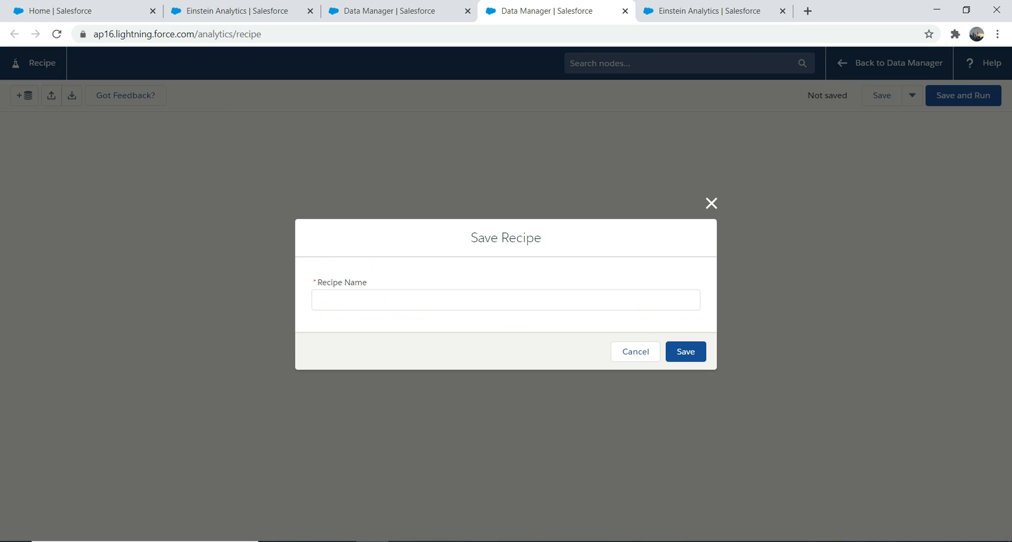
{"action": "left_click", "coordinate": [505, 300]}
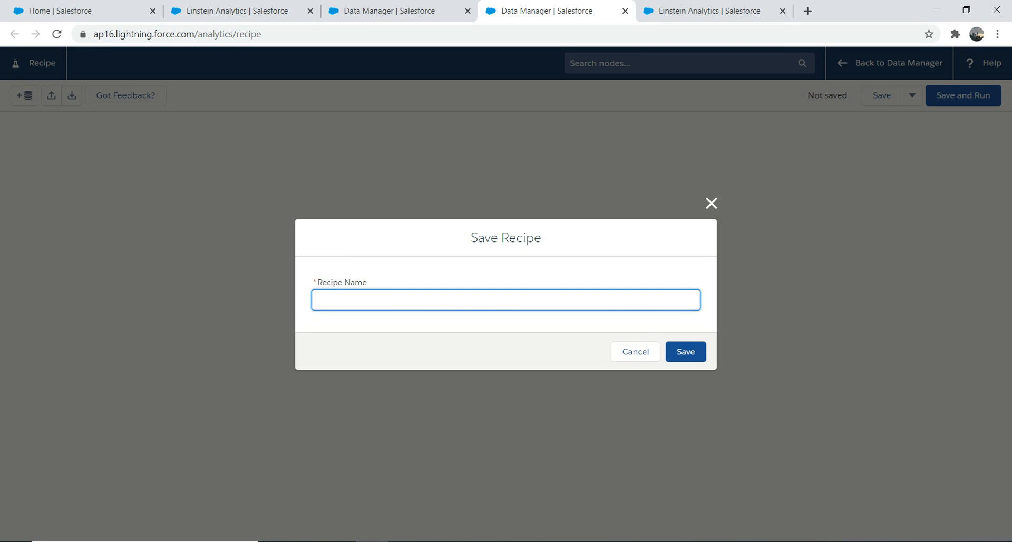
{"action": "type", "text": "MyNewRecipe"}
{"action": "key", "text": "Return"}
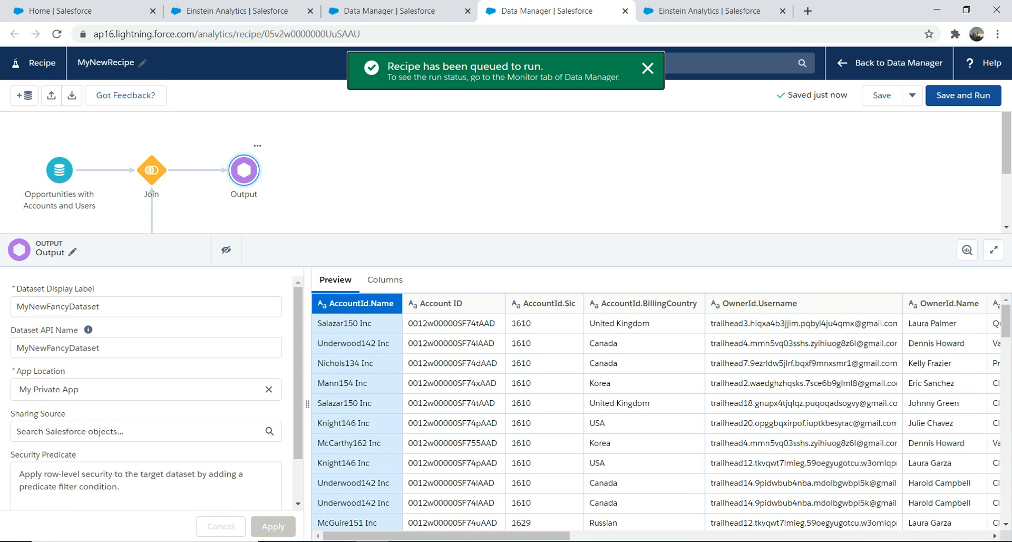
Monitor the MyNewRecipe_recipe job in Data Manager, reloading the job list until the run finishes.
{"action": "left_click", "coordinate": [390, 11]}
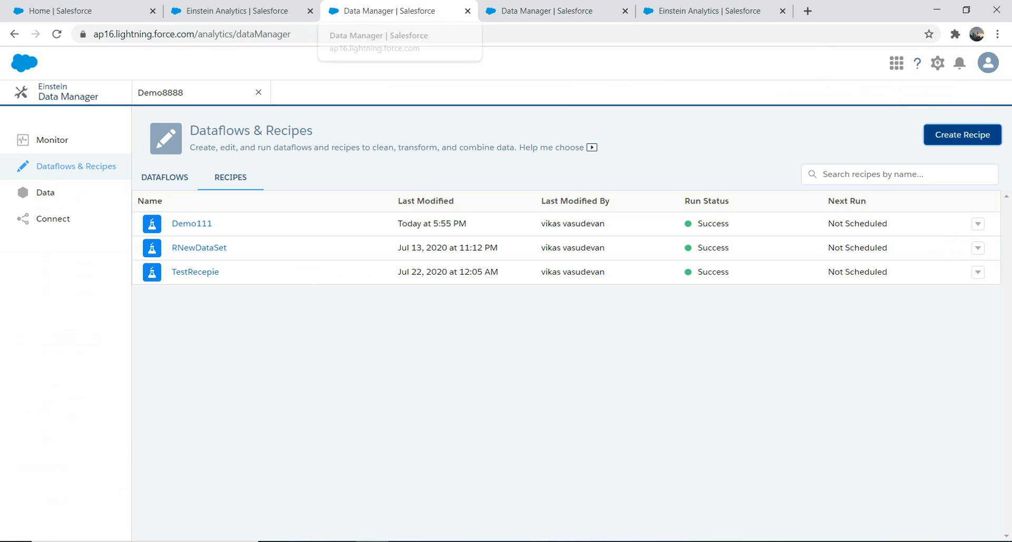
{"action": "left_click", "coordinate": [52, 140]}
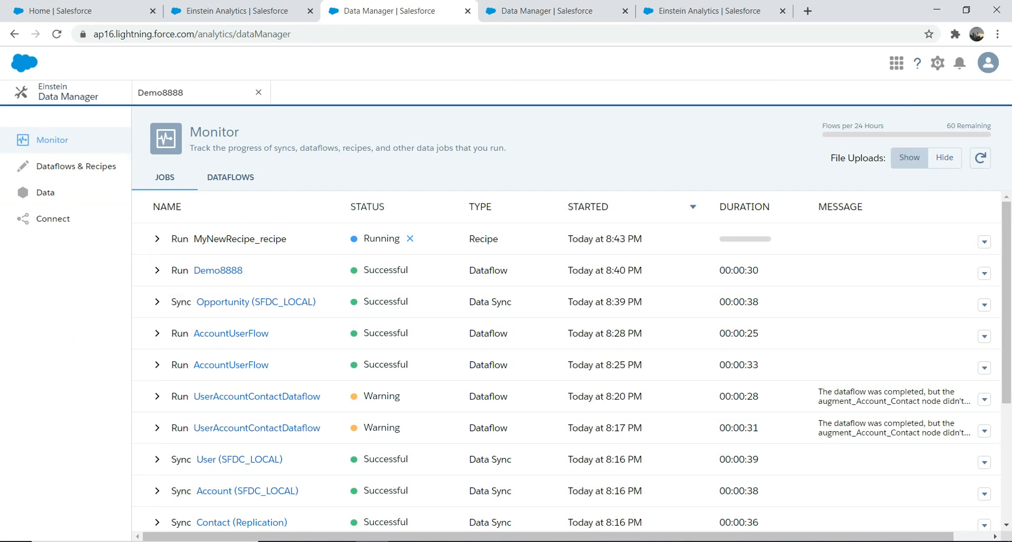
{"action": "key", "text": "F5"}
{"action": "key", "text": "ctrl+l"}
{"action": "key", "text": "Return"}
{"action": "key", "text": "ctrl+l"}
{"action": "key", "text": "Return"}
{"action": "key", "text": "ctrl+l"}
{"action": "key", "text": "Return"}
{"action": "key", "text": "ctrl+l"}
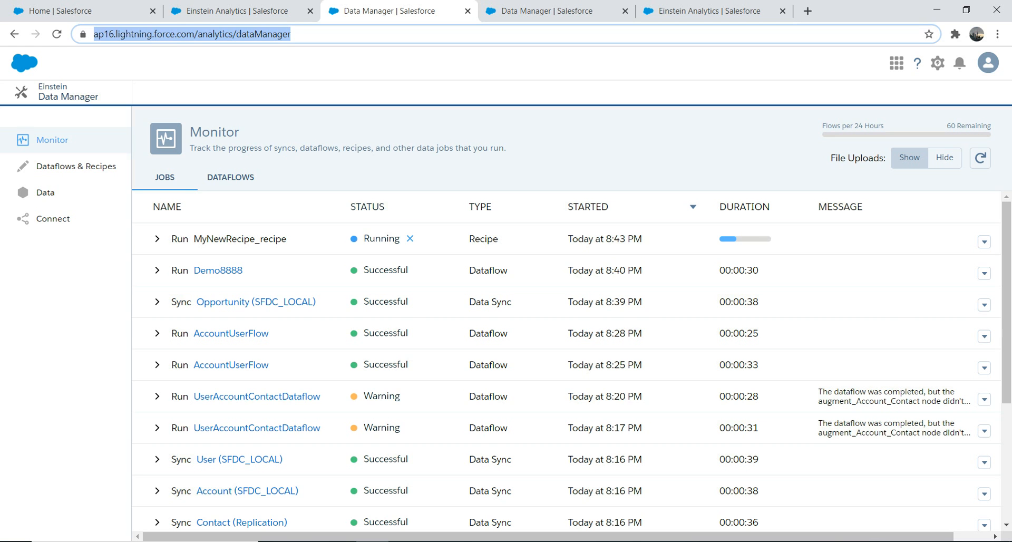
{"action": "key", "text": "Return"}
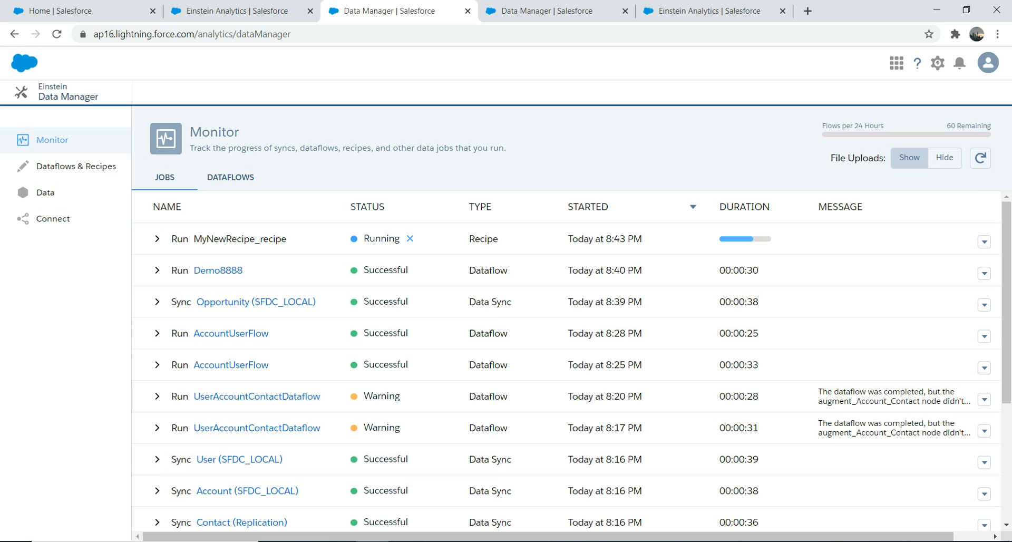
{"action": "key", "text": "ctrl+l"}
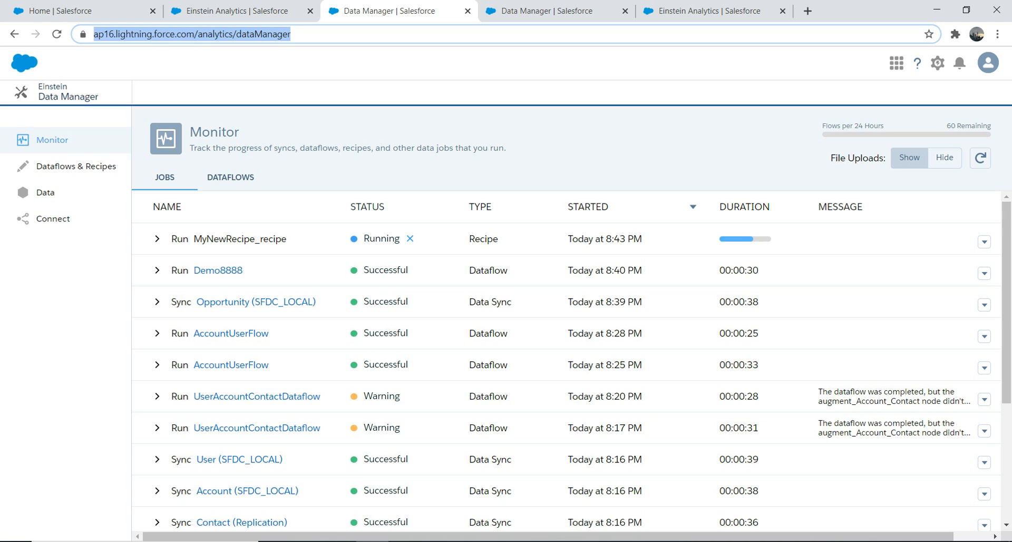
{"action": "key", "text": "Return"}
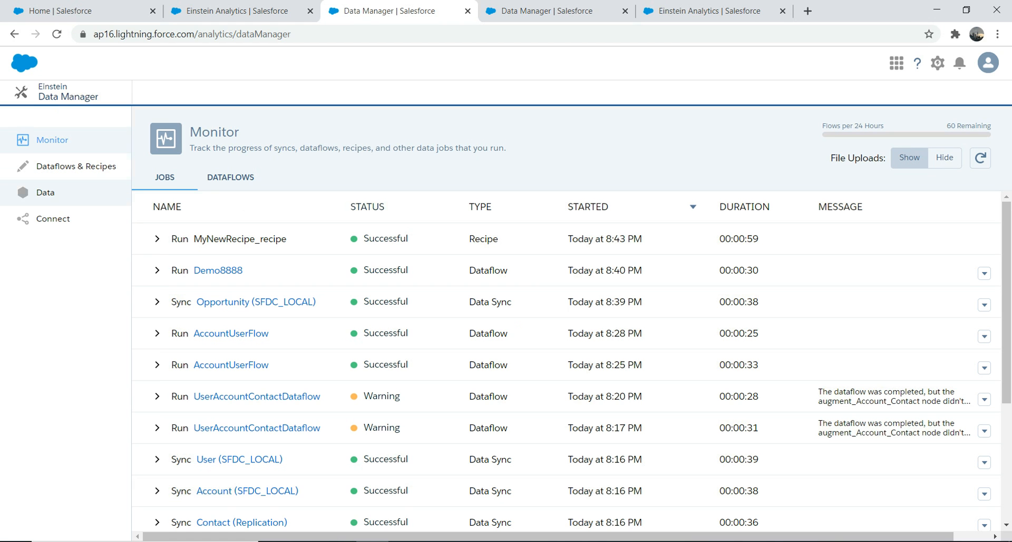
Show the datasets in Data Manager, sorted by creation time with the newest first.
{"action": "left_click", "coordinate": [45, 192]}
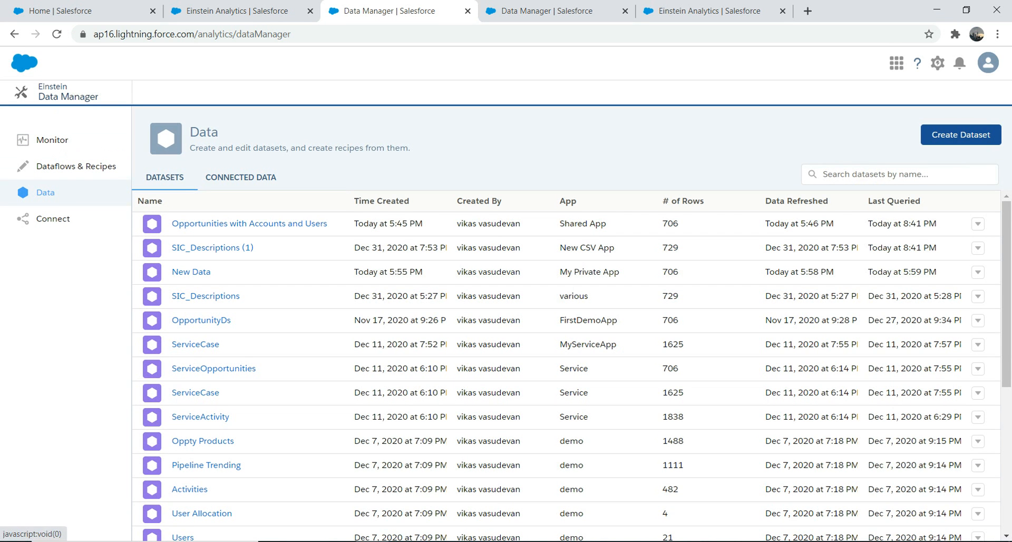
{"action": "left_click", "coordinate": [385, 201]}
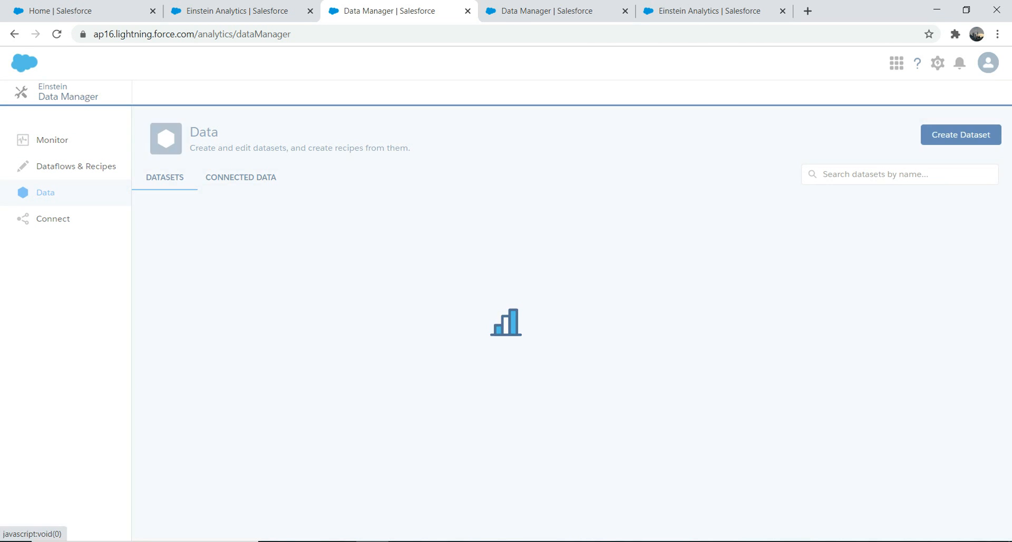
{"action": "left_click", "coordinate": [385, 201]}
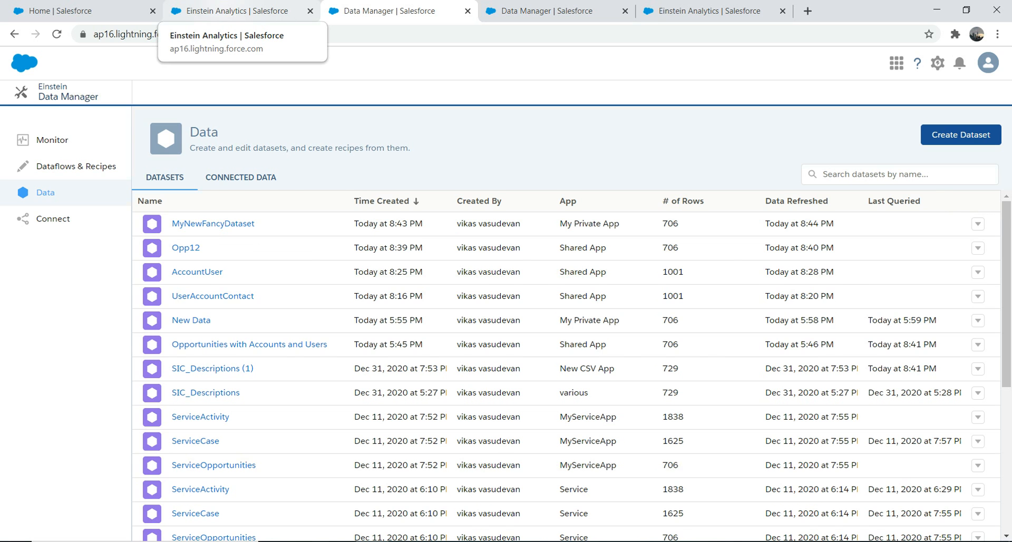
Create a new blank dashboard from the Analytics Studio home page.
{"action": "left_click", "coordinate": [237, 11]}
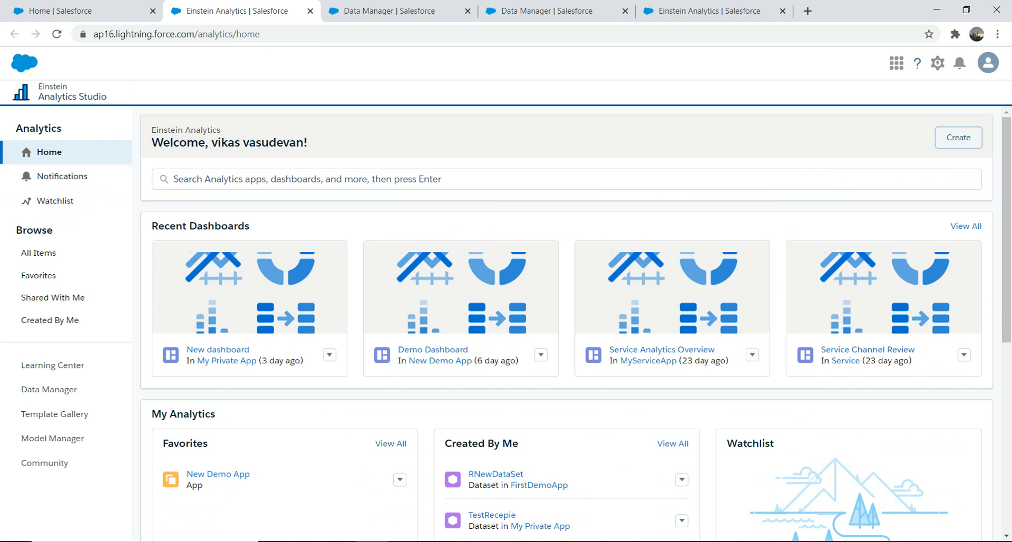
{"action": "left_click", "coordinate": [958, 137]}
{"action": "left_click", "coordinate": [948, 180]}
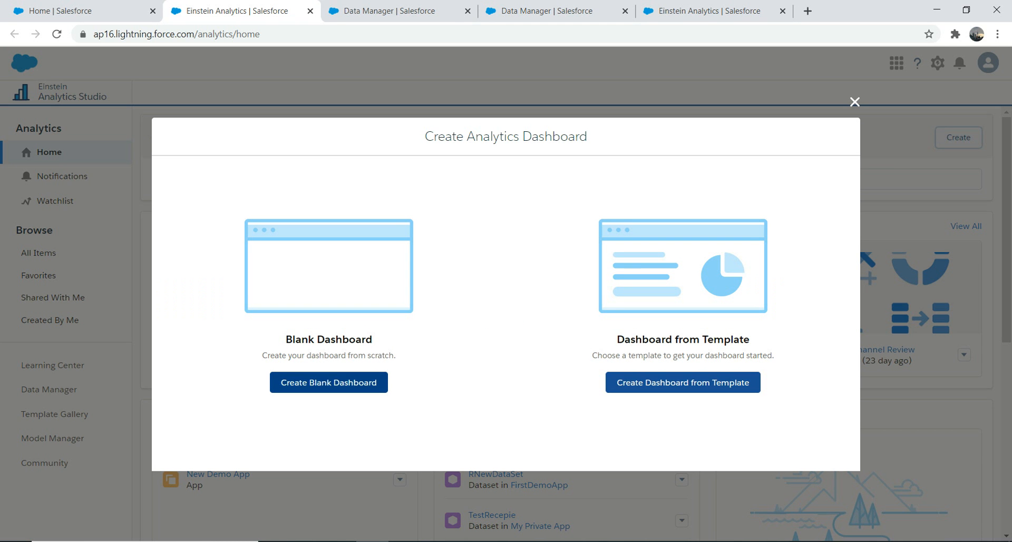
{"action": "left_click", "coordinate": [329, 382]}
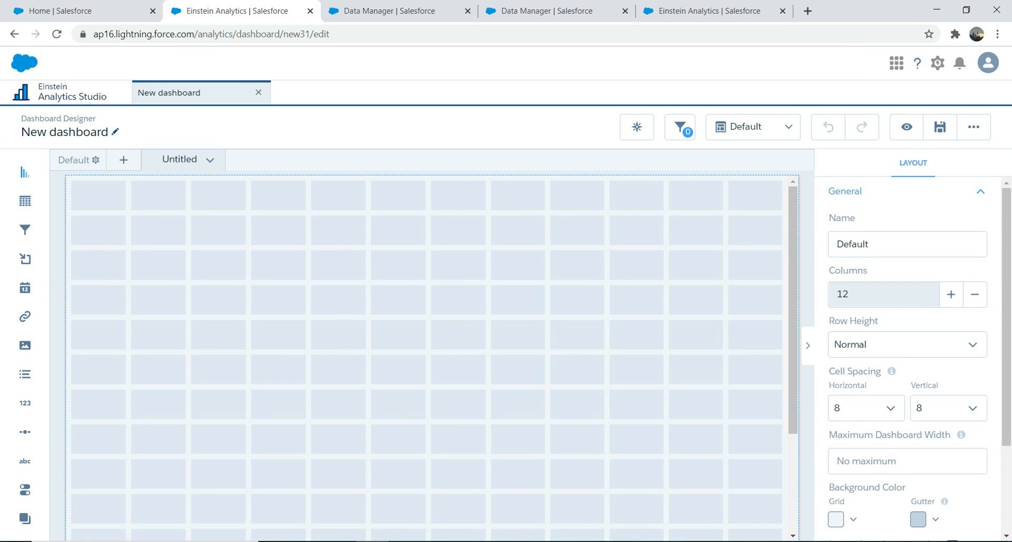
Place a chart widget about seven columns wide on the dashboard and use MyNewFancyDataset as its data source.
{"action": "left_click_drag", "start_coordinate": [25, 172], "coordinate": [398, 335]}
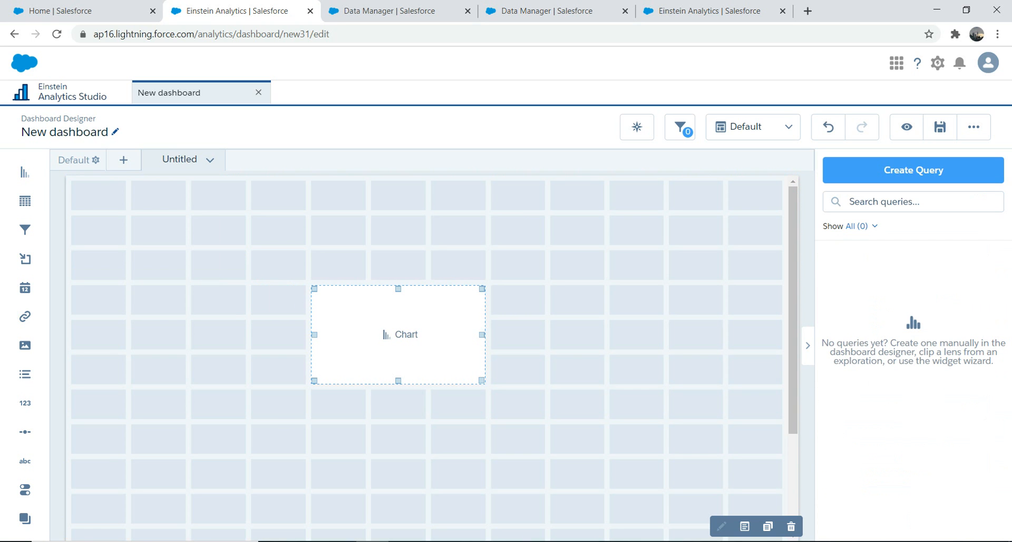
{"action": "left_click_drag", "start_coordinate": [314, 334], "coordinate": [71, 335]}
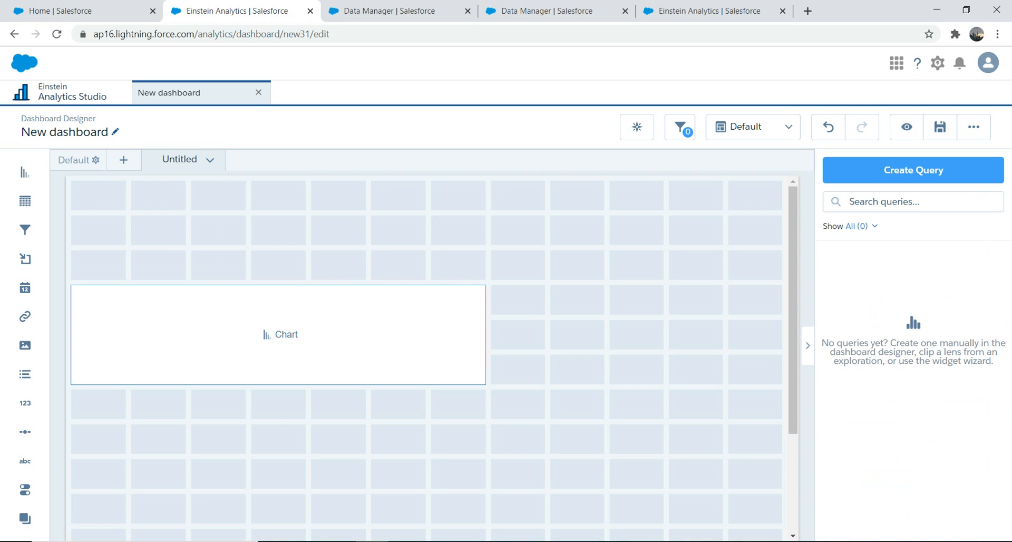
{"action": "left_click", "coordinate": [280, 334]}
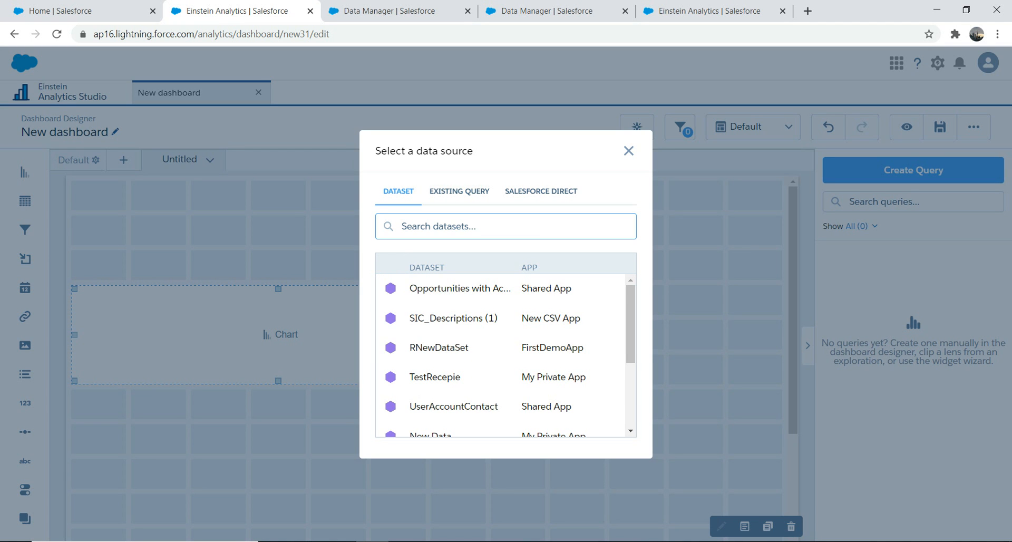
{"action": "type", "text": "my"}
{"action": "left_click", "coordinate": [454, 288]}
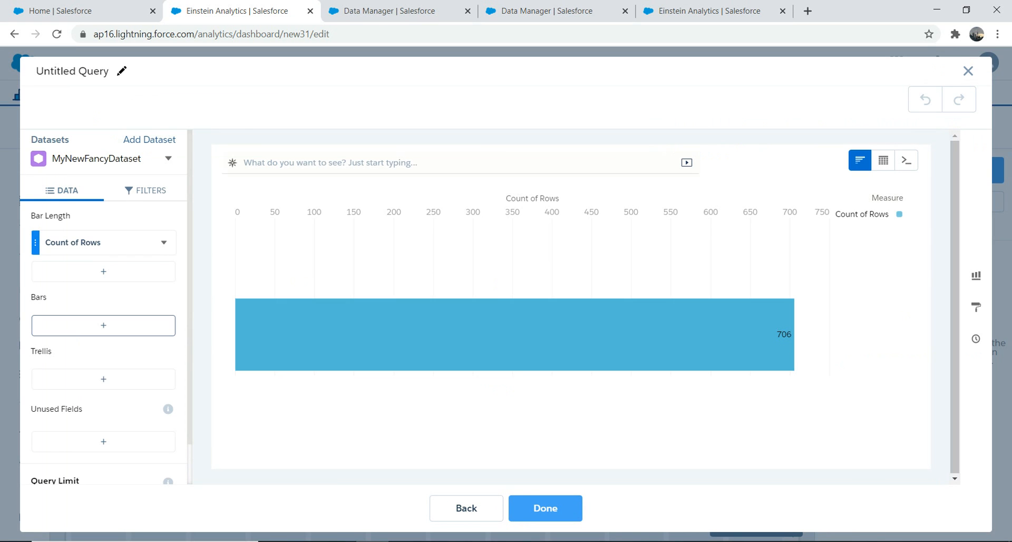
Group the chart's bars by SIC Description.
{"action": "left_click", "coordinate": [103, 326]}
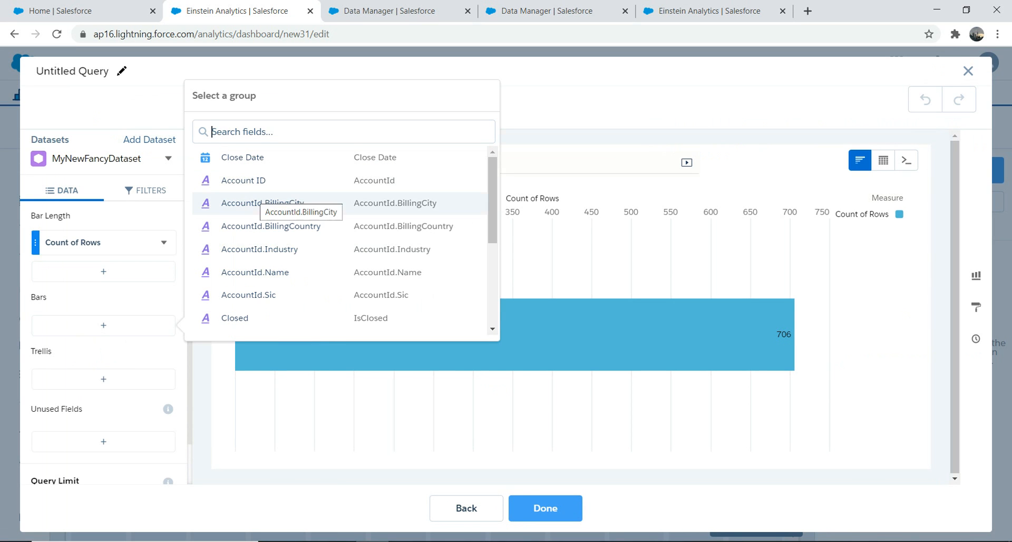
{"action": "type", "text": "si"}
{"action": "left_click", "coordinate": [252, 181]}
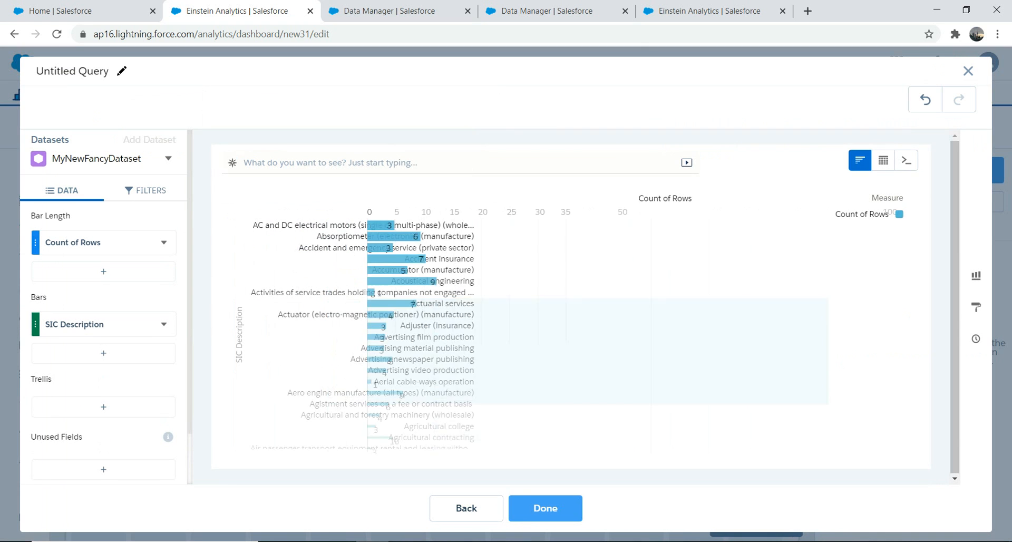
Add AccountId.Sic as a second grouping for the chart's bars, below SIC Description.
{"action": "left_click", "coordinate": [103, 353]}
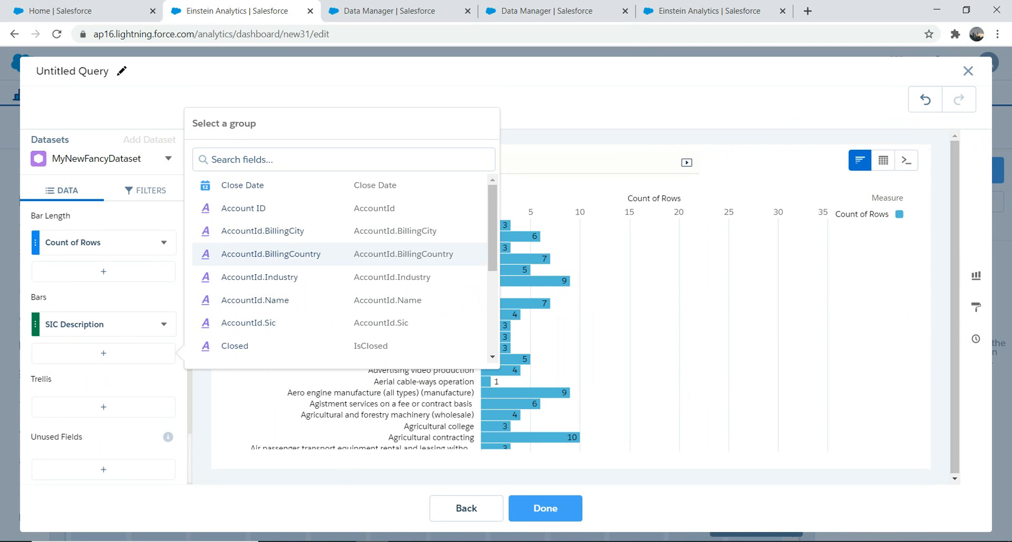
{"action": "left_click", "coordinate": [248, 322]}
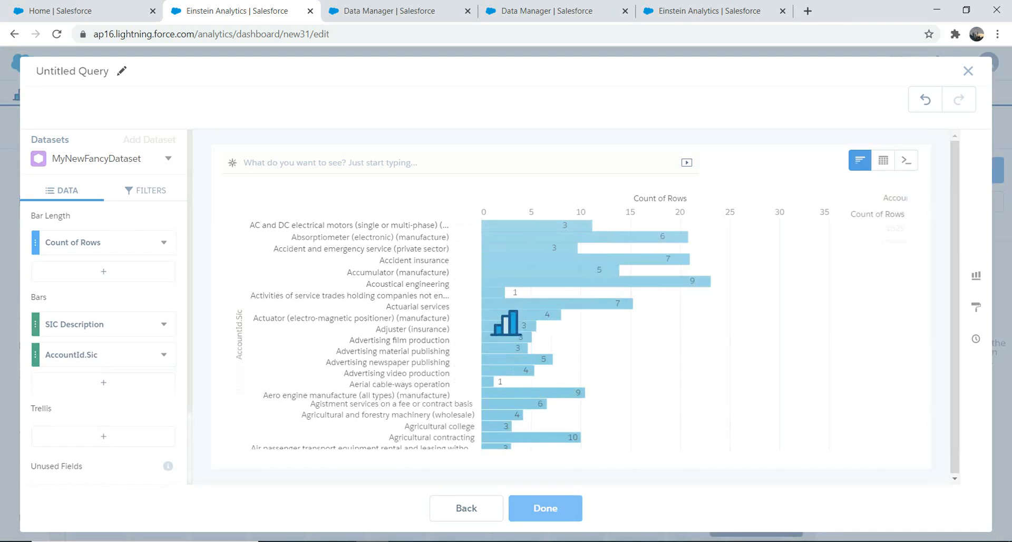
Try AccountId.BillingCity as a third bar grouping and remove it from the chart's query.
{"action": "left_click", "coordinate": [104, 383]}
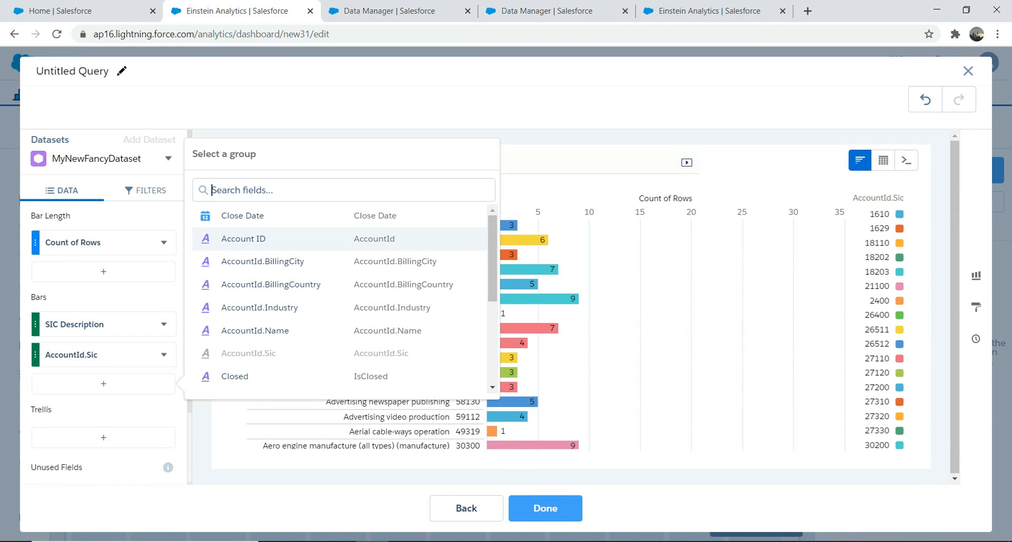
{"action": "left_click", "coordinate": [262, 262]}
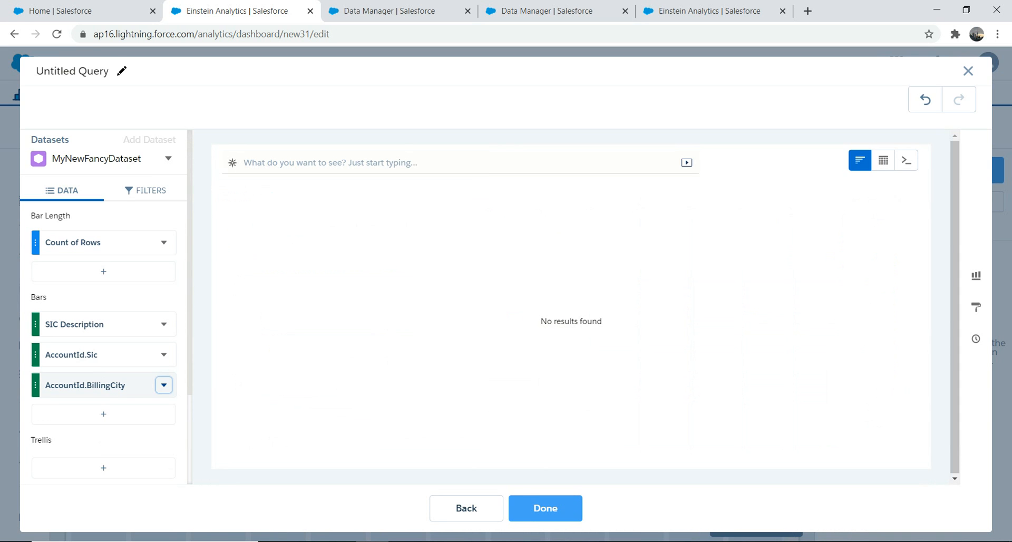
{"action": "left_click", "coordinate": [164, 385]}
{"action": "left_click", "coordinate": [187, 350]}
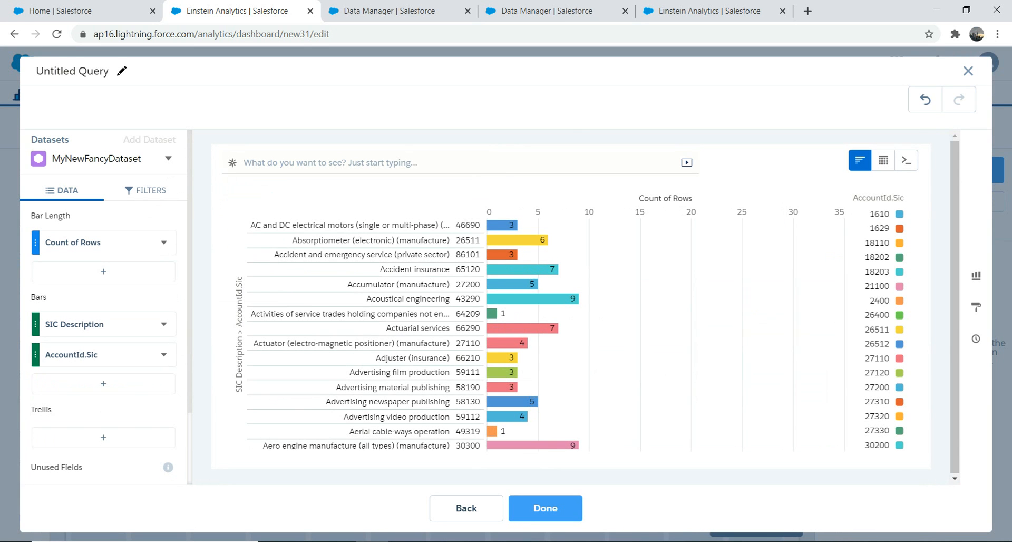
Finish the chart with Account ID as the third bar grouping, and move its widget one column right and two rows up on the dashboard.
{"action": "left_click", "coordinate": [104, 383]}
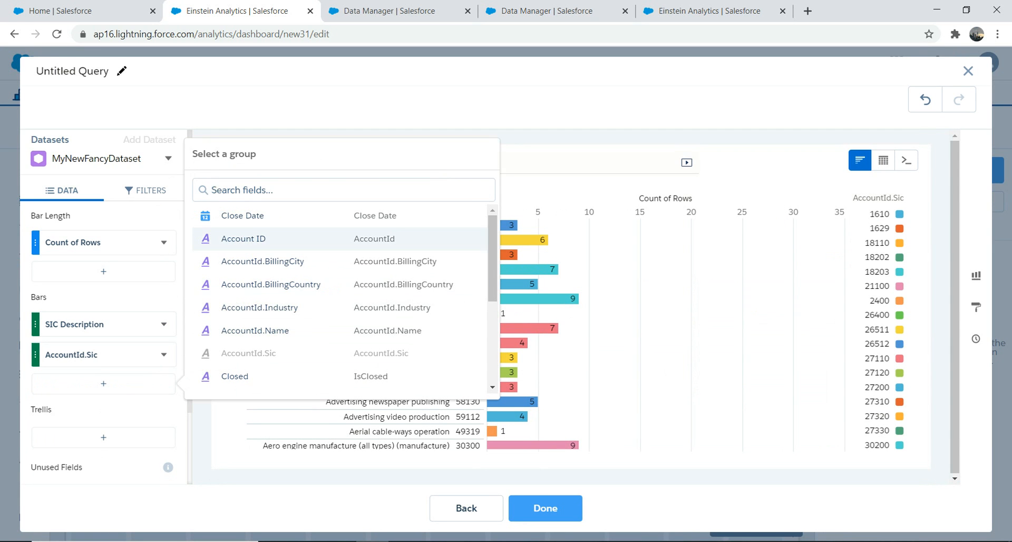
{"action": "left_click", "coordinate": [243, 238]}
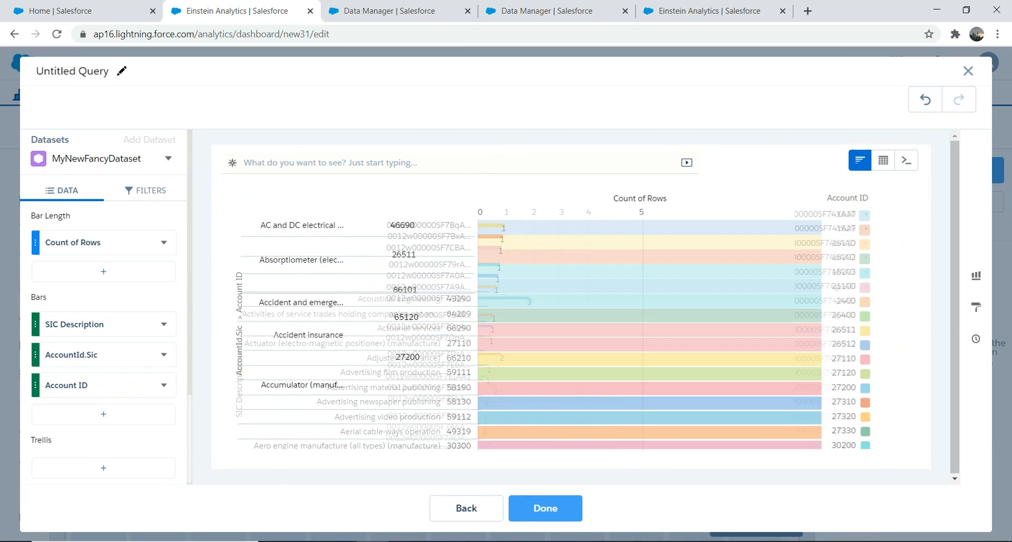
{"action": "left_click", "coordinate": [545, 508]}
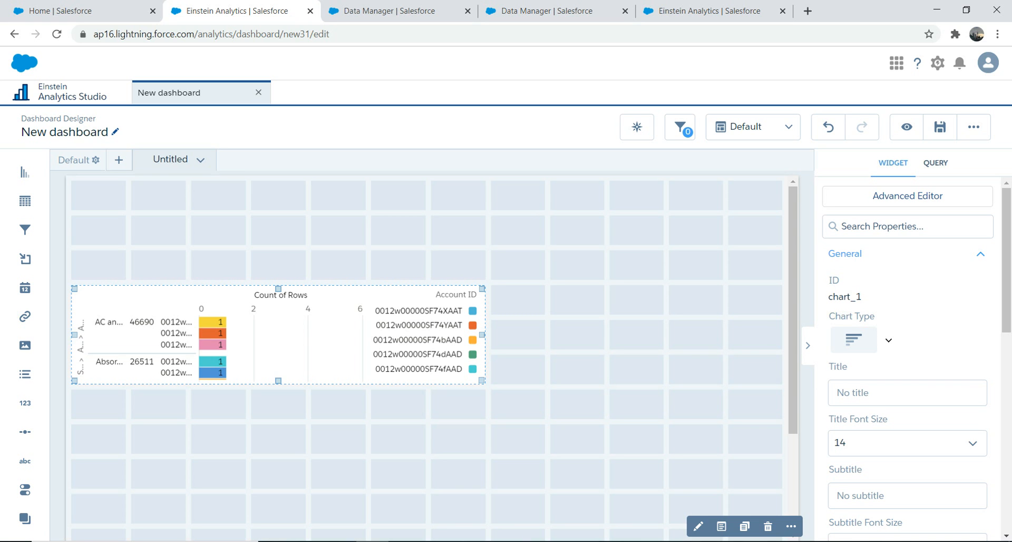
{"action": "left_click_drag", "start_coordinate": [278, 335], "coordinate": [338, 264]}
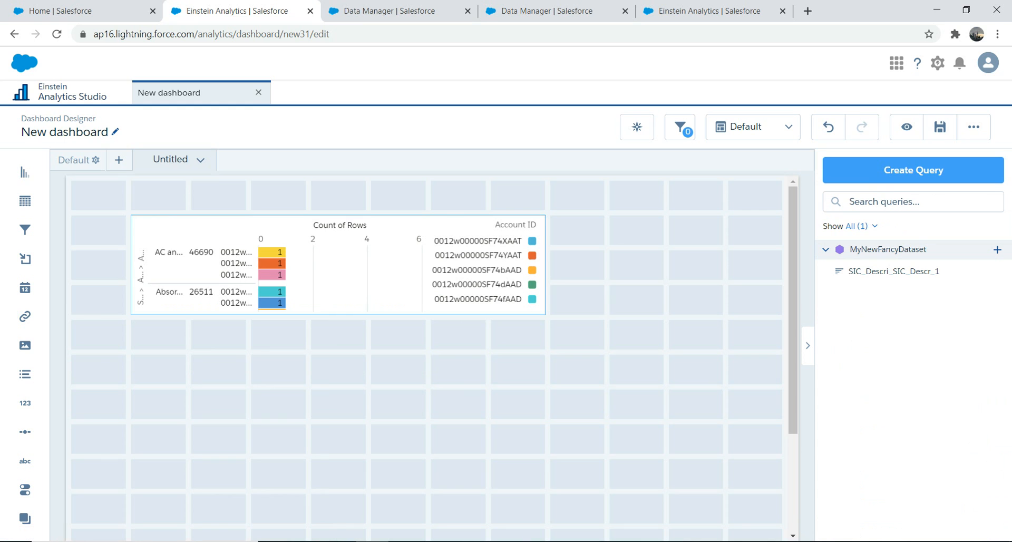